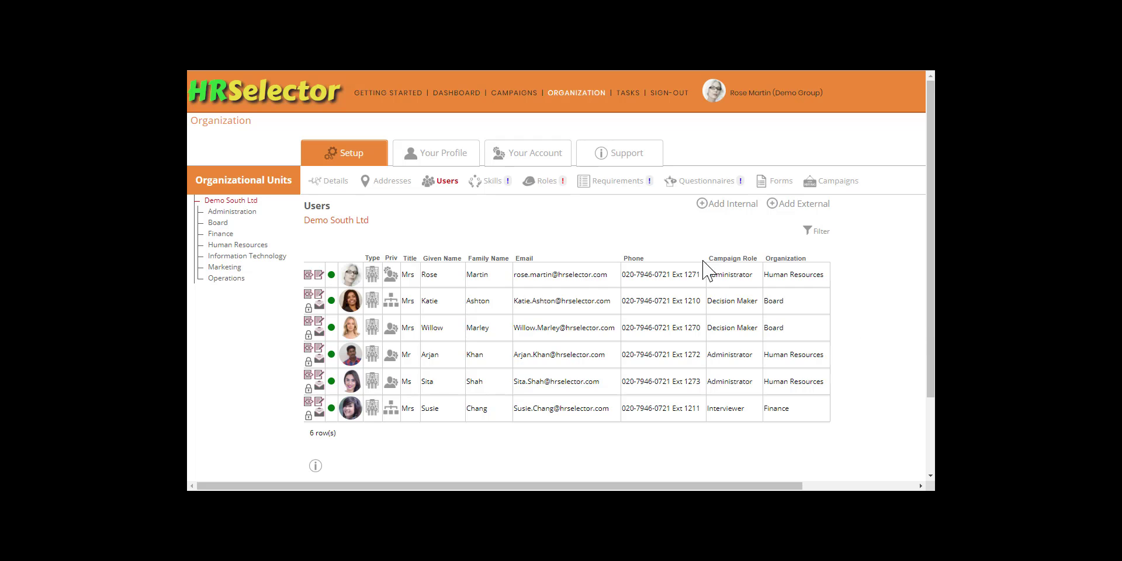
- Open the skills library import for Demo South Ltd and show all library skills on one page
click(493, 180)
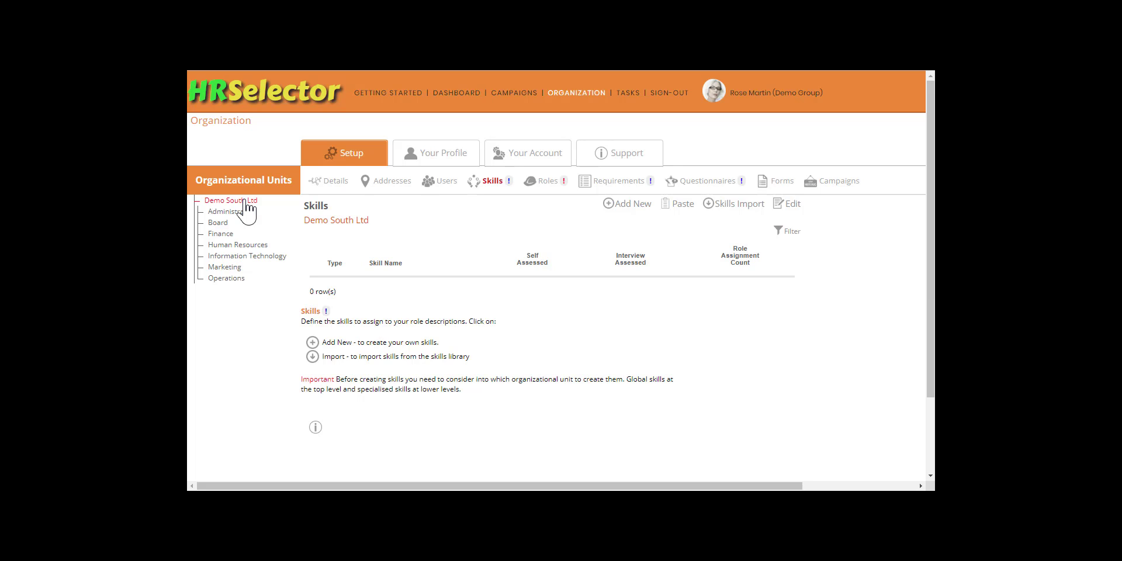
click(729, 208)
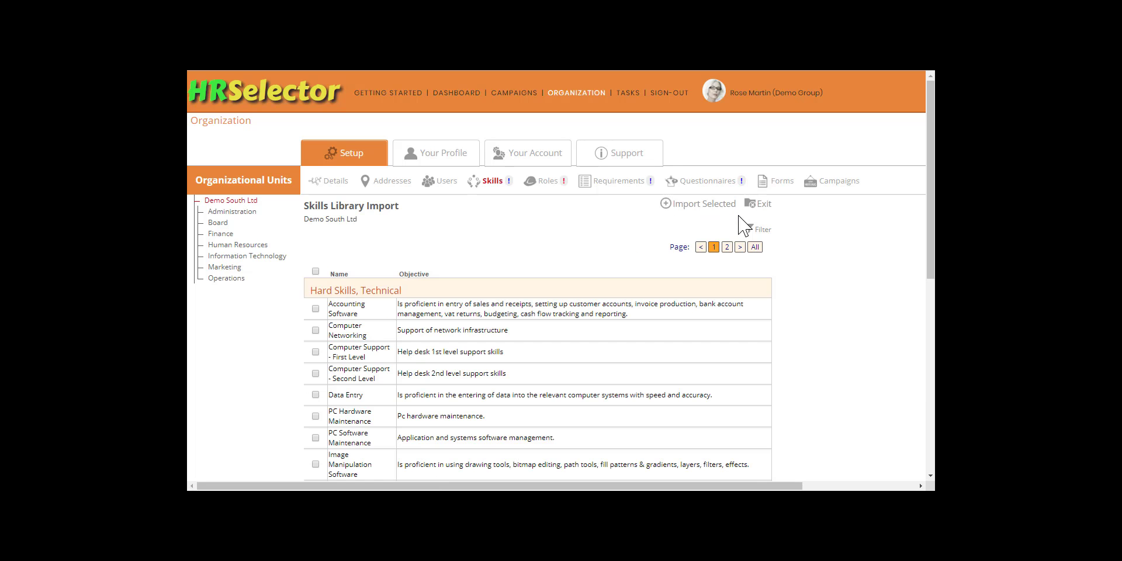
click(755, 247)
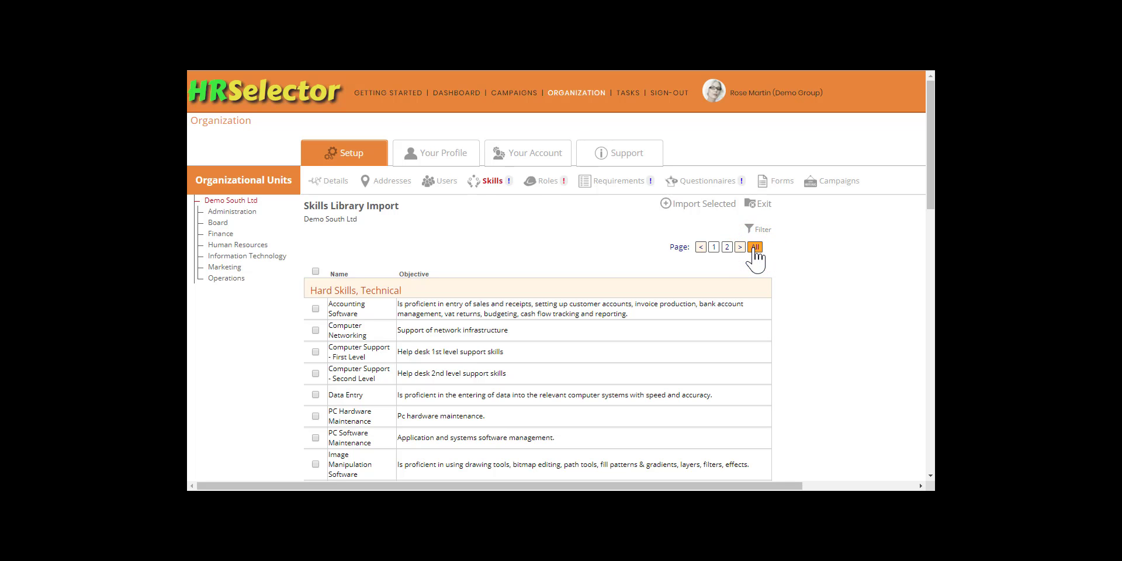
- Select the Office Software, Communication, Numeracy, and Reasoning, Analytical and Problem Solving skills in the library
scroll(555, 249, down, 1)
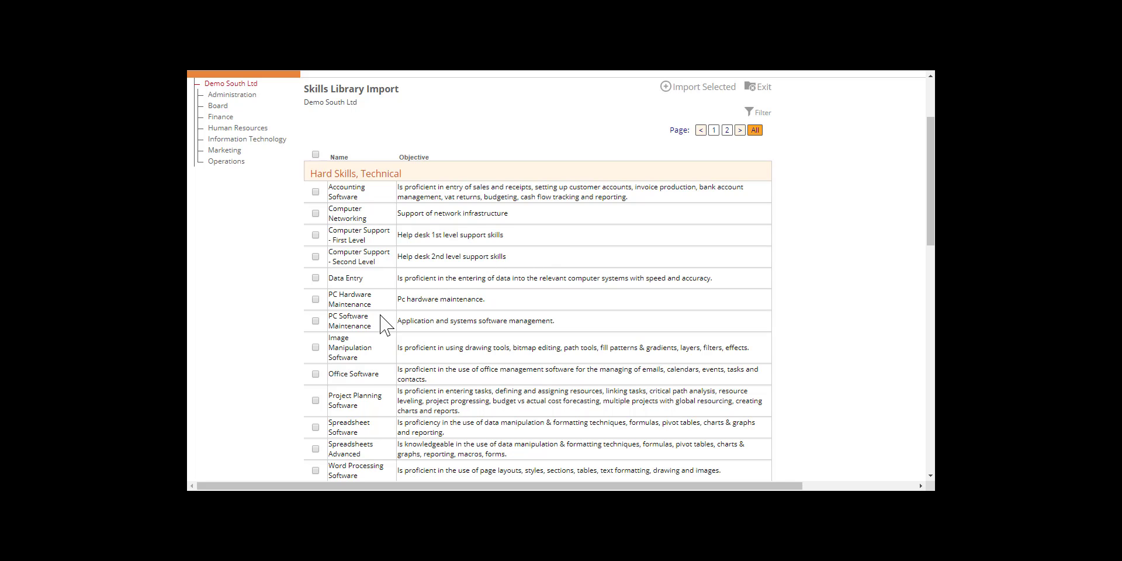
click(315, 373)
scroll(322, 376, down, 1)
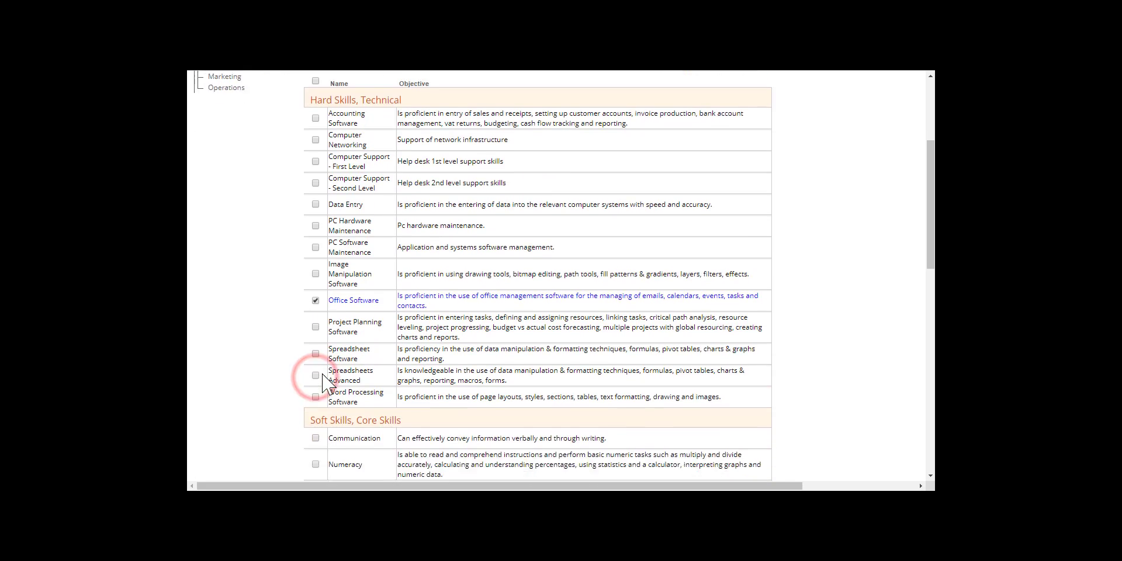
scroll(322, 383, down, 2)
click(316, 336)
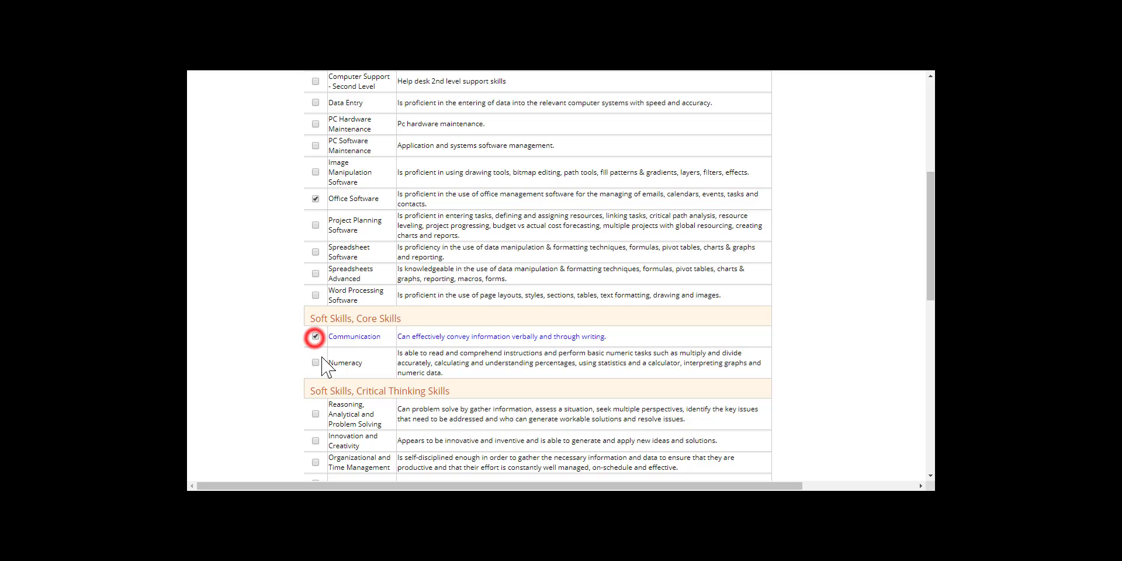
click(316, 363)
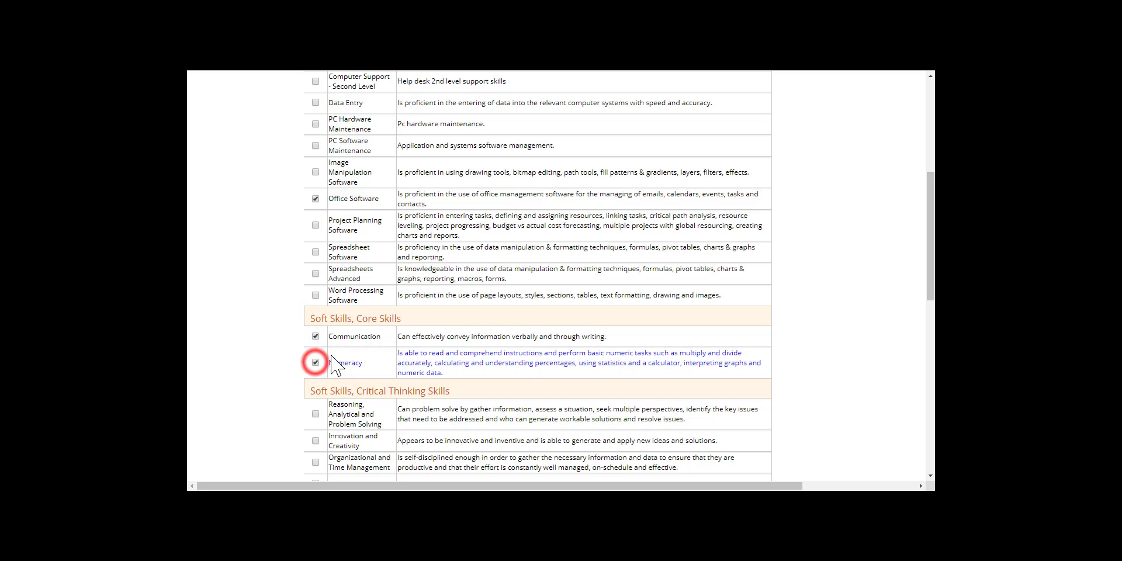
click(316, 414)
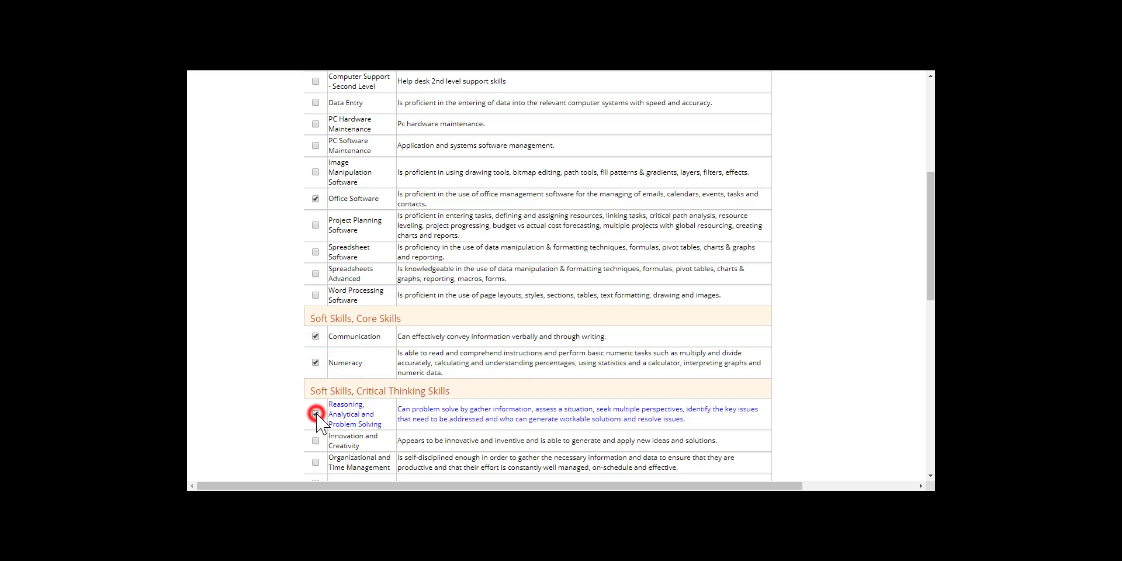
- Also select Organizational and Time Management, Decision Making, Teamwork, and Initiative and Self-Motivation
scroll(334, 391, down, 4)
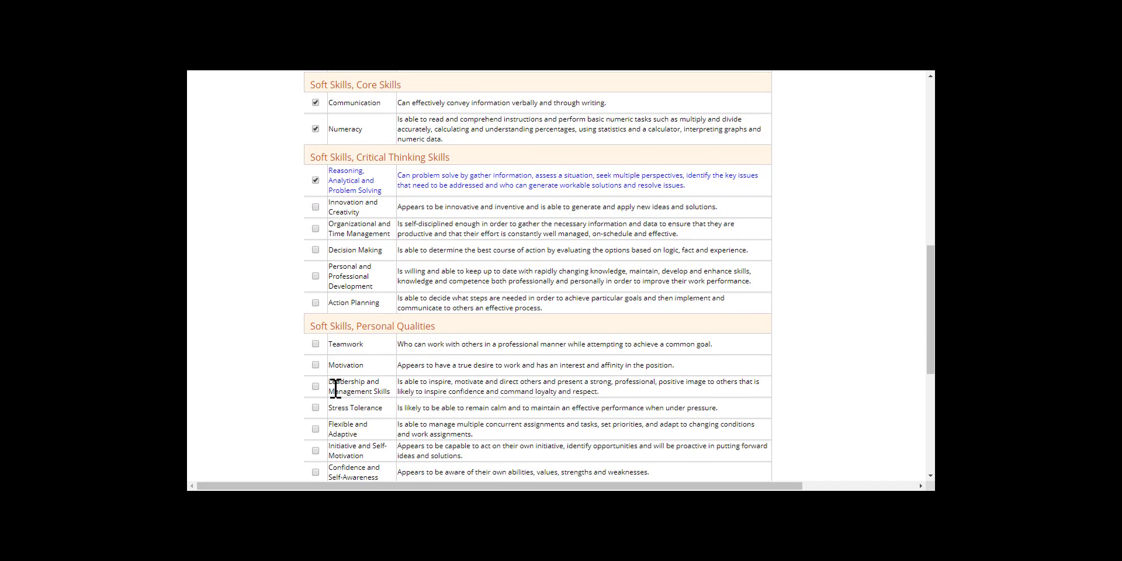
click(315, 229)
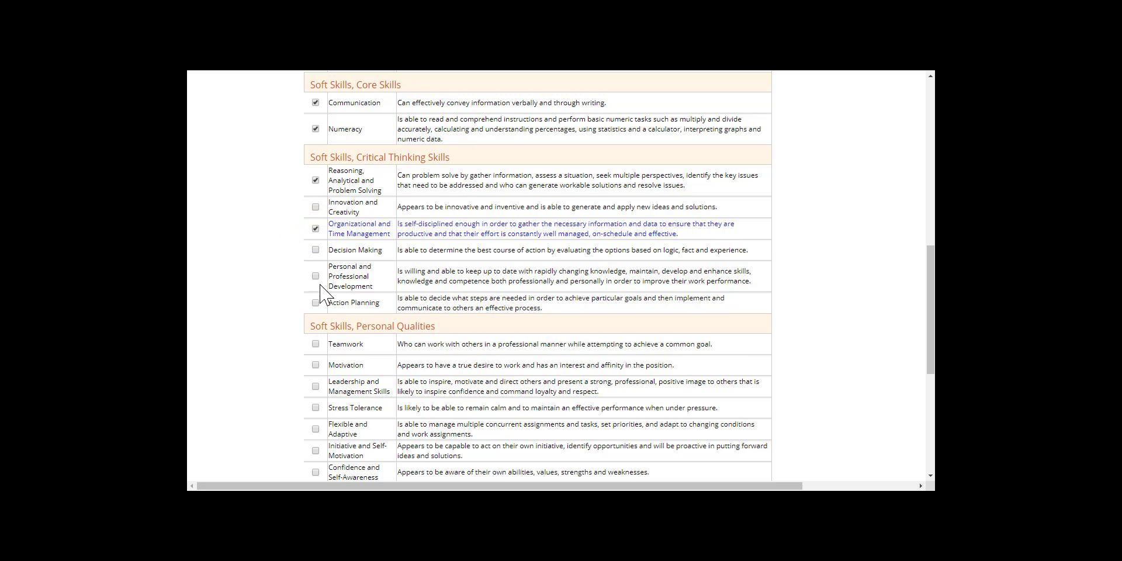
click(315, 250)
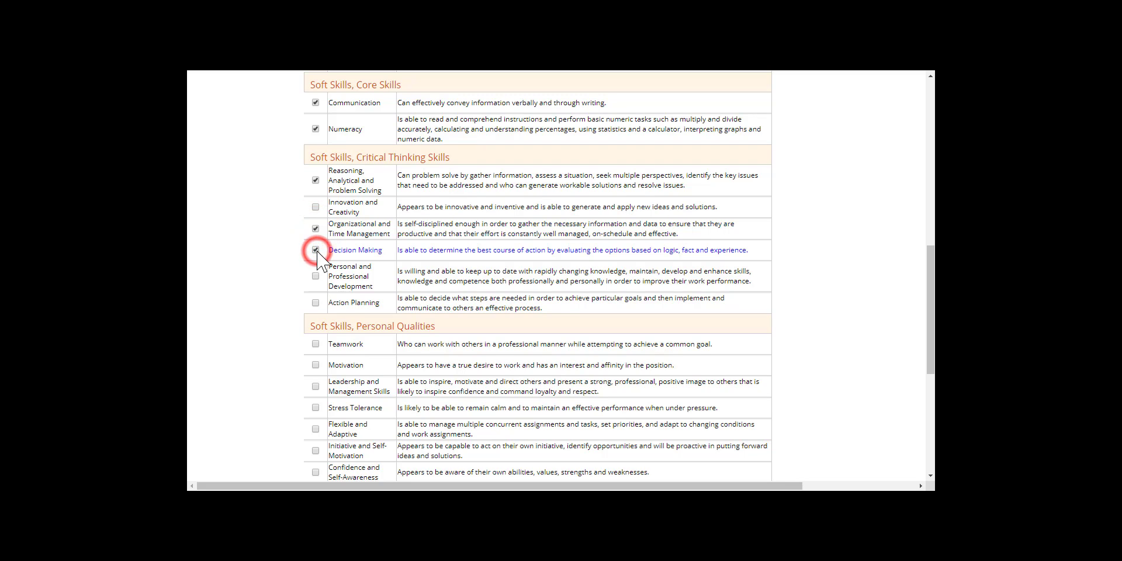
click(316, 344)
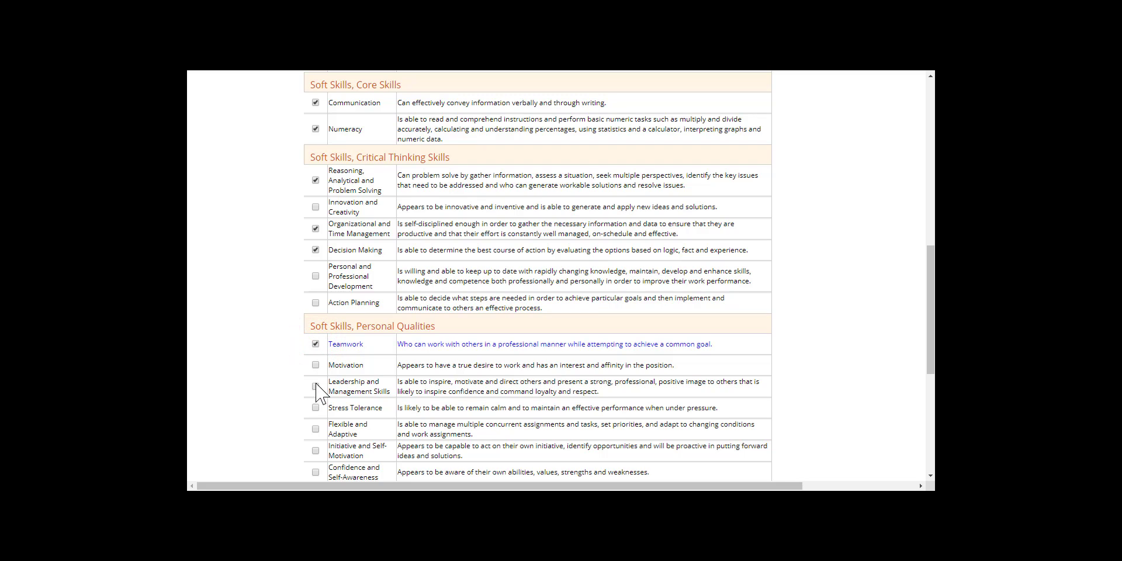
click(316, 450)
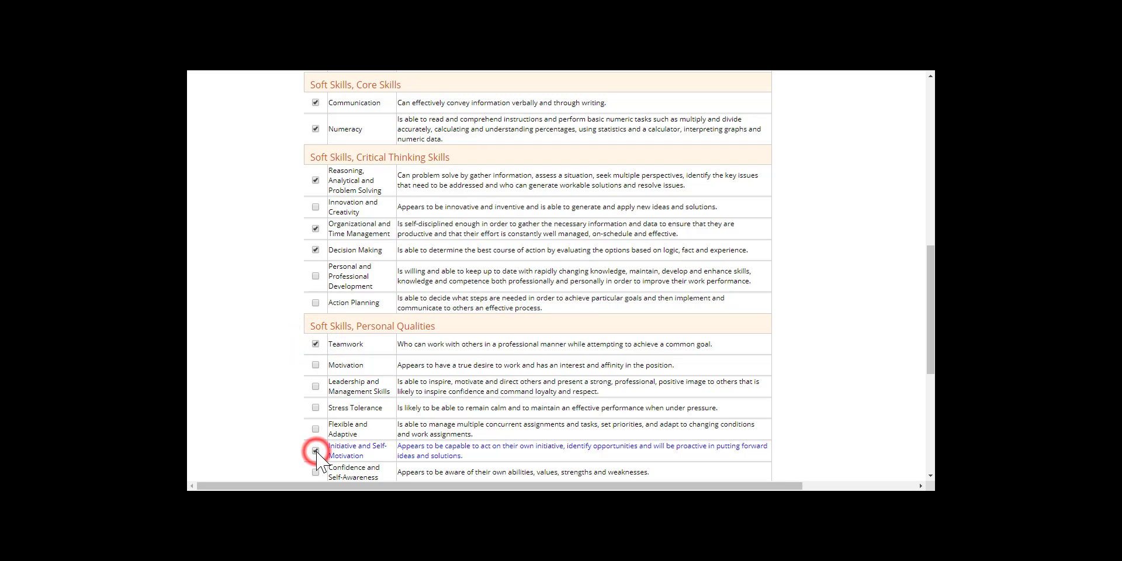
- Import the selected skills into Demo South Ltd and exit the skills library
scroll(318, 444, up, 15)
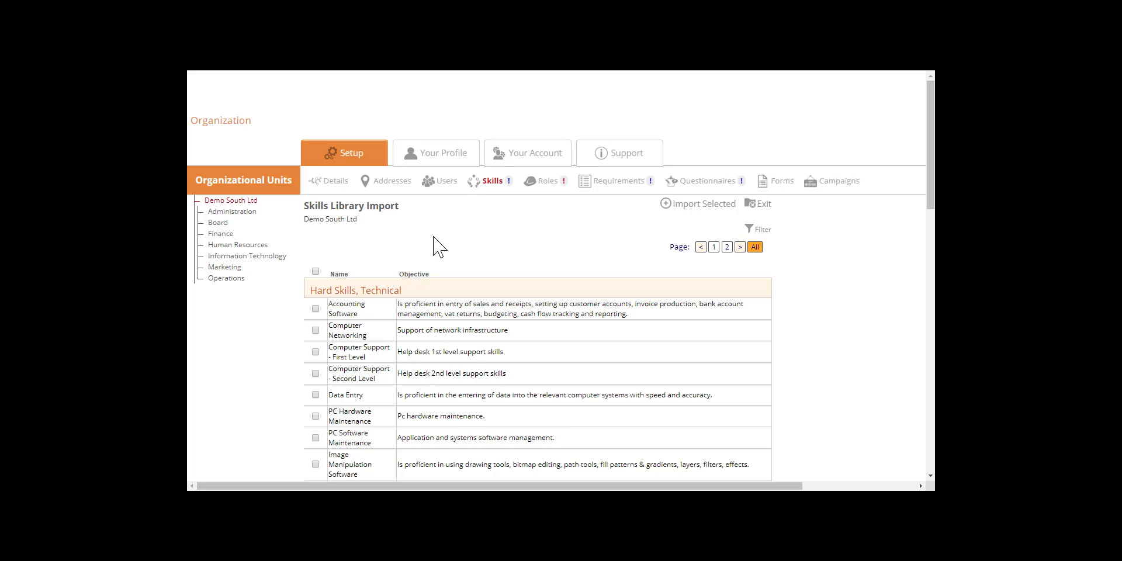
click(688, 203)
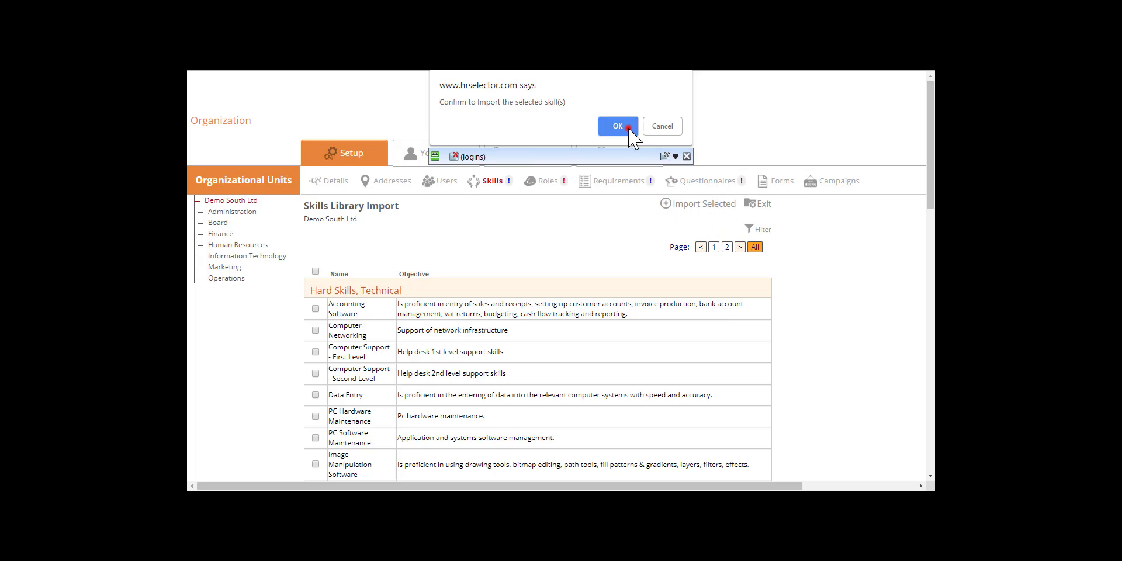
click(628, 126)
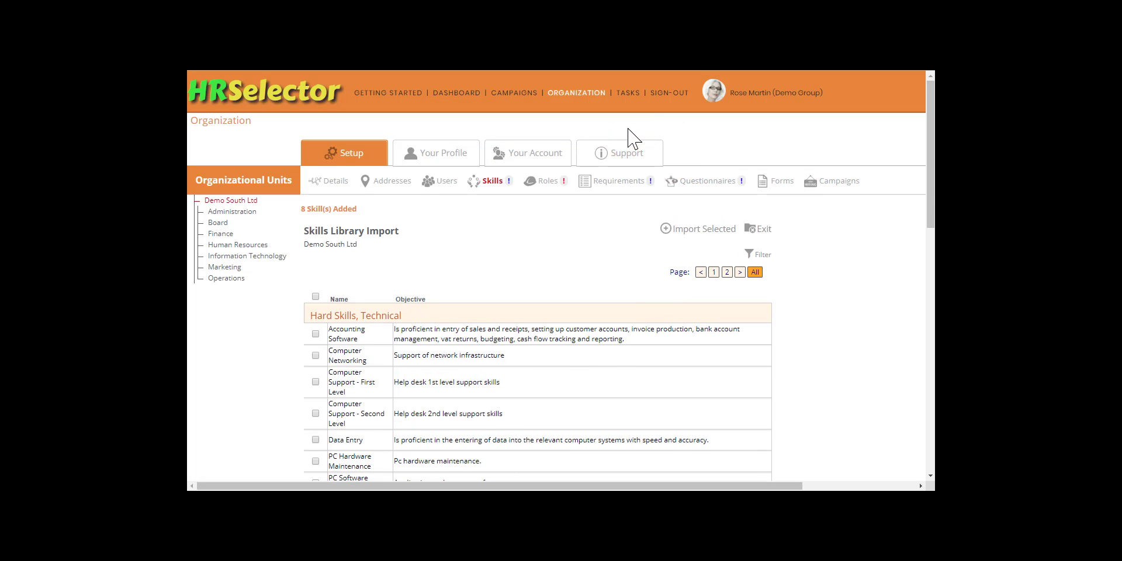
click(763, 231)
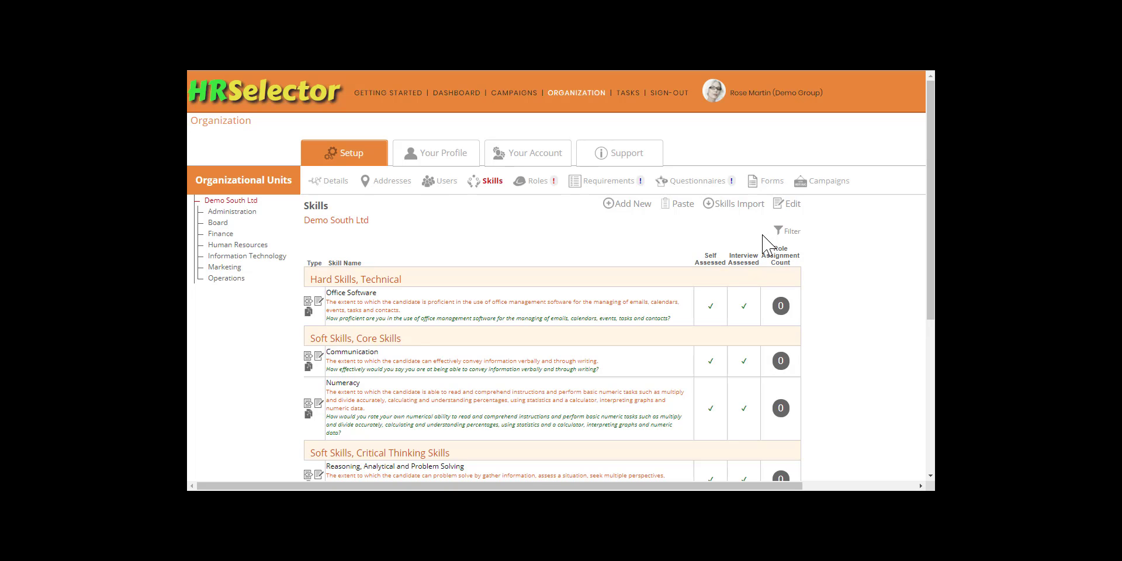
- Rename the Office Software skill as "Microsoft Office Software" and change "office" to "Microsoft Office" in its description
click(320, 301)
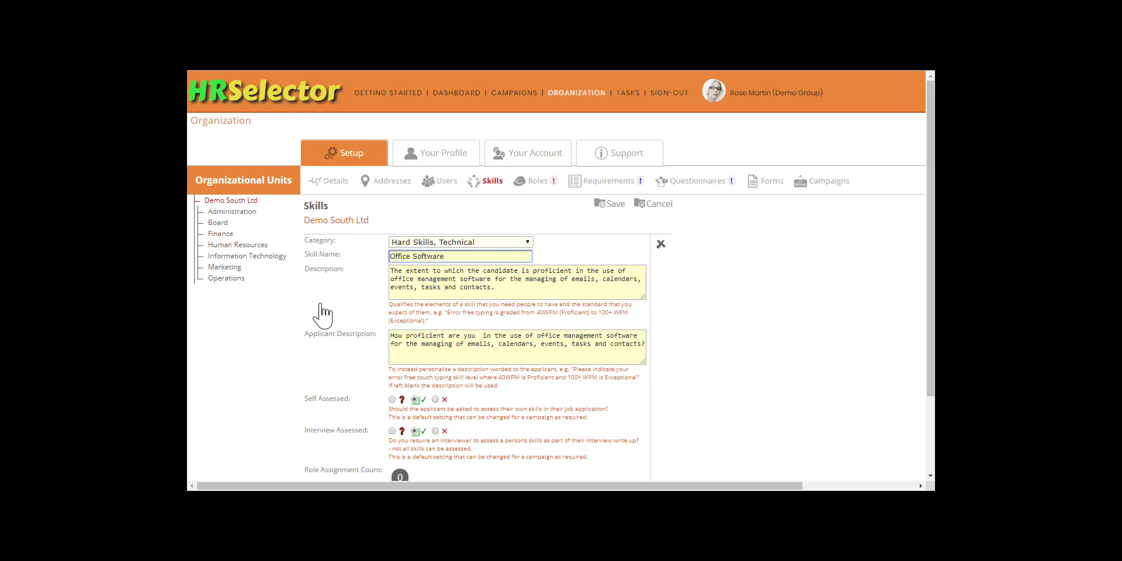
text(Microsoft)
key(Tab)
key(Down)
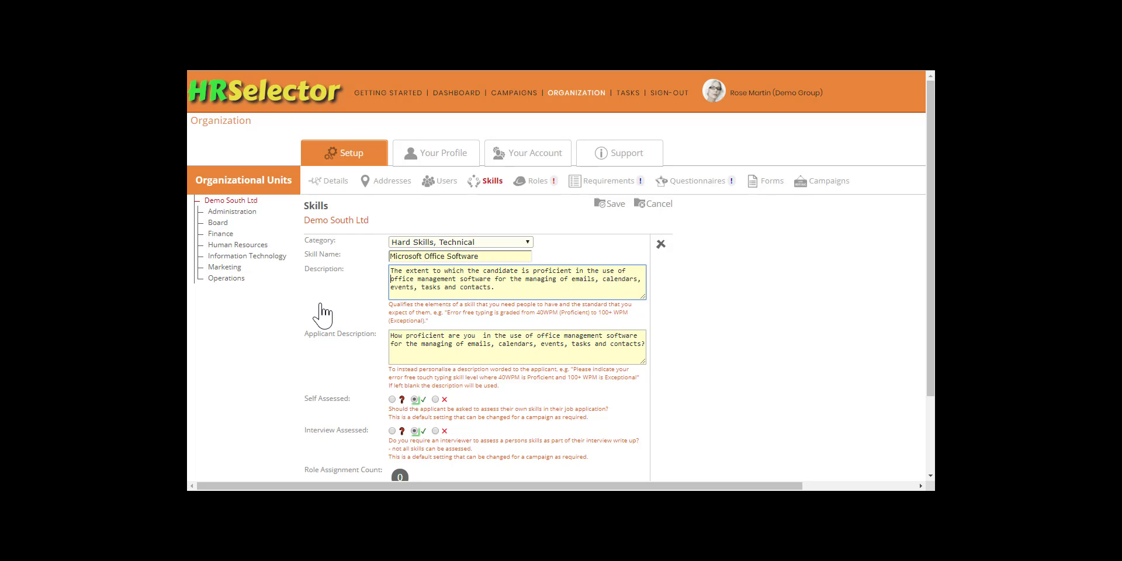
text(Microsoft)
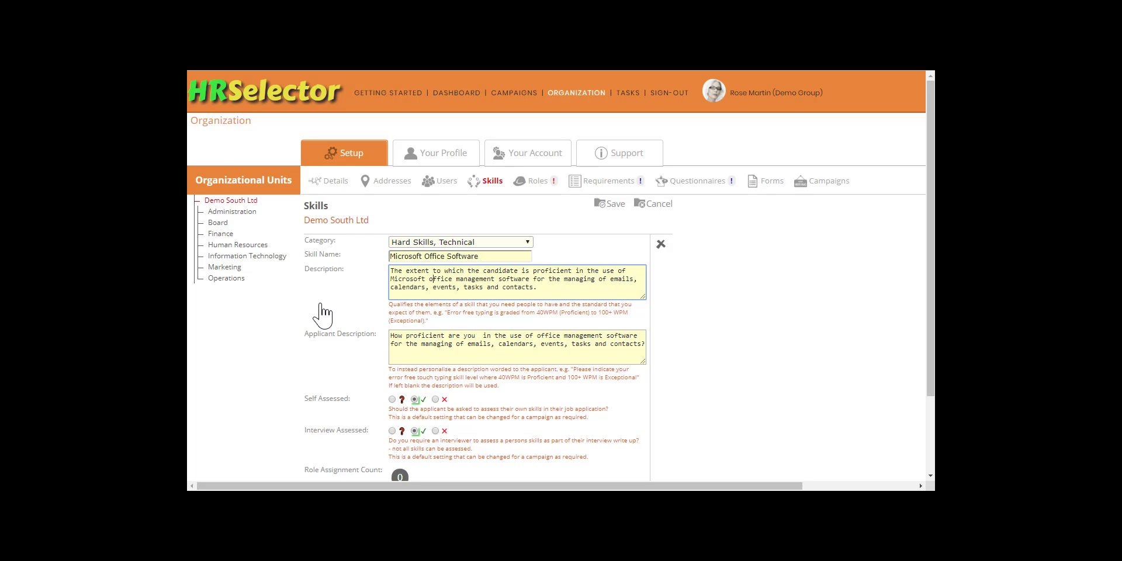
key(Delete)
text(O)
- Change "office" to "Microsoft Office" in the skill's applicant description and save the skill
key(Tab)
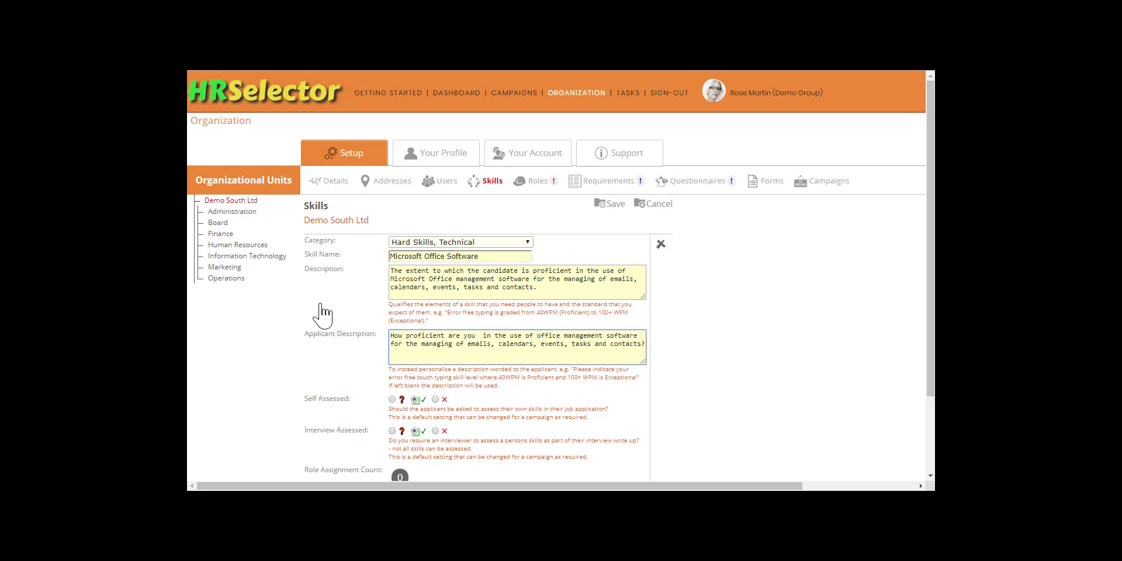
text(Microsoft)
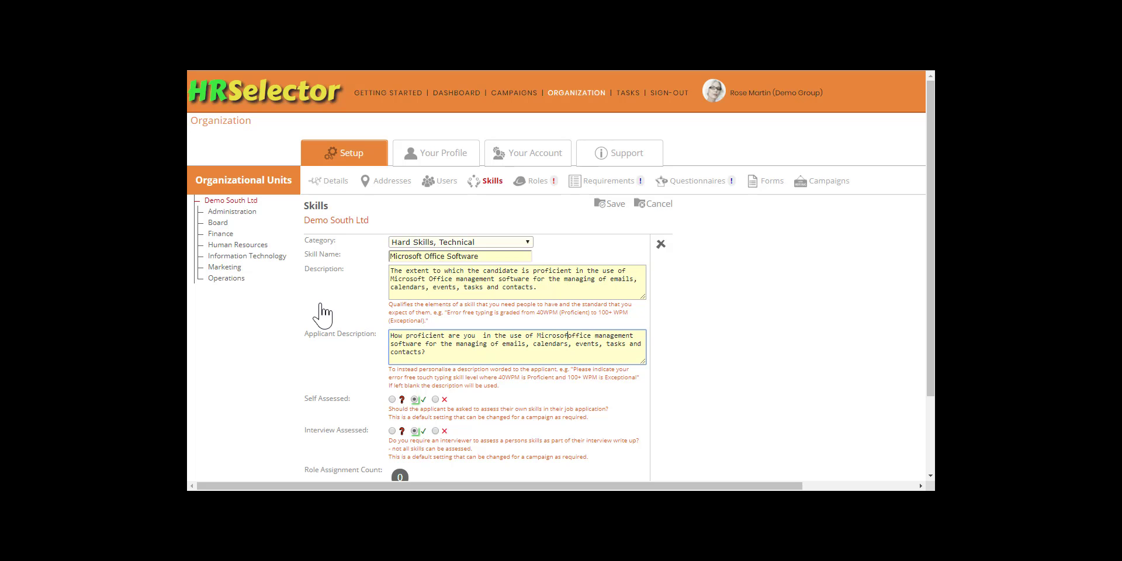
key(Delete)
text(O)
click(609, 204)
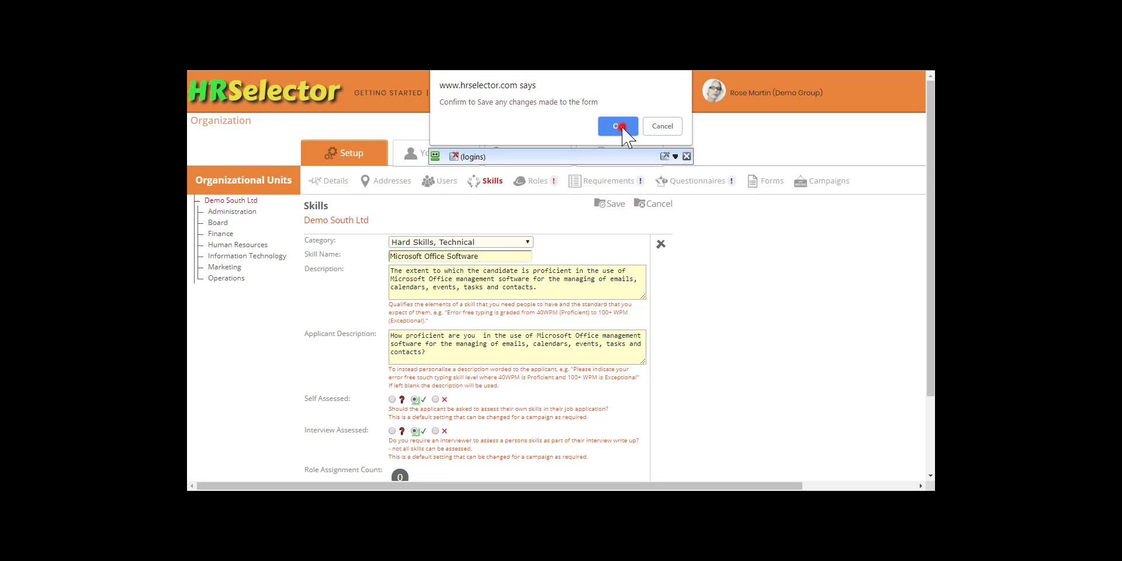
click(622, 126)
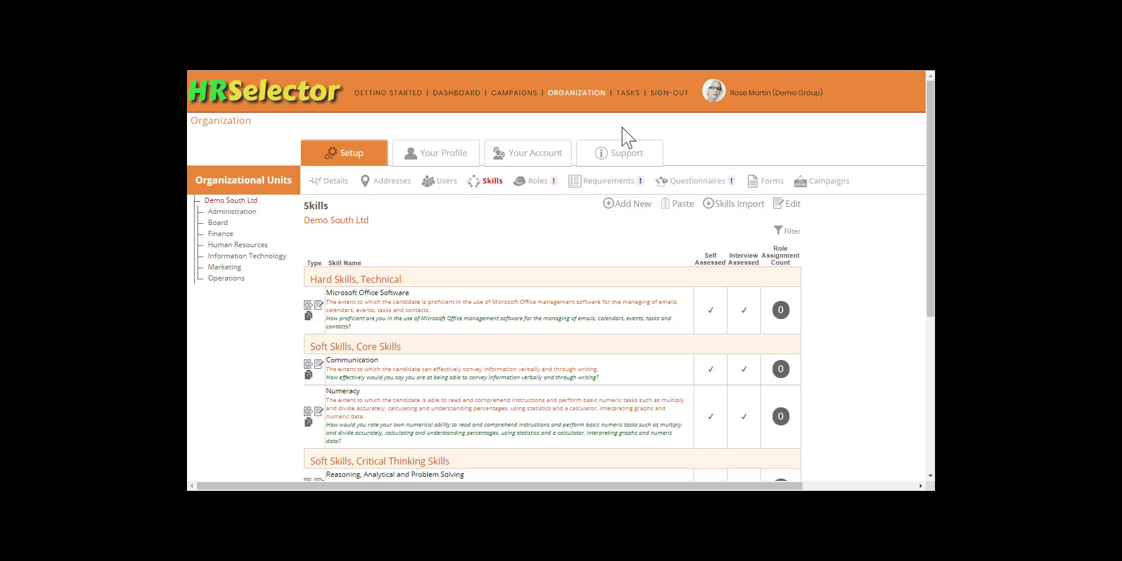
- Import the Accounting Software and Data Entry skills from the library into the Finance unit, then exit the library
click(221, 234)
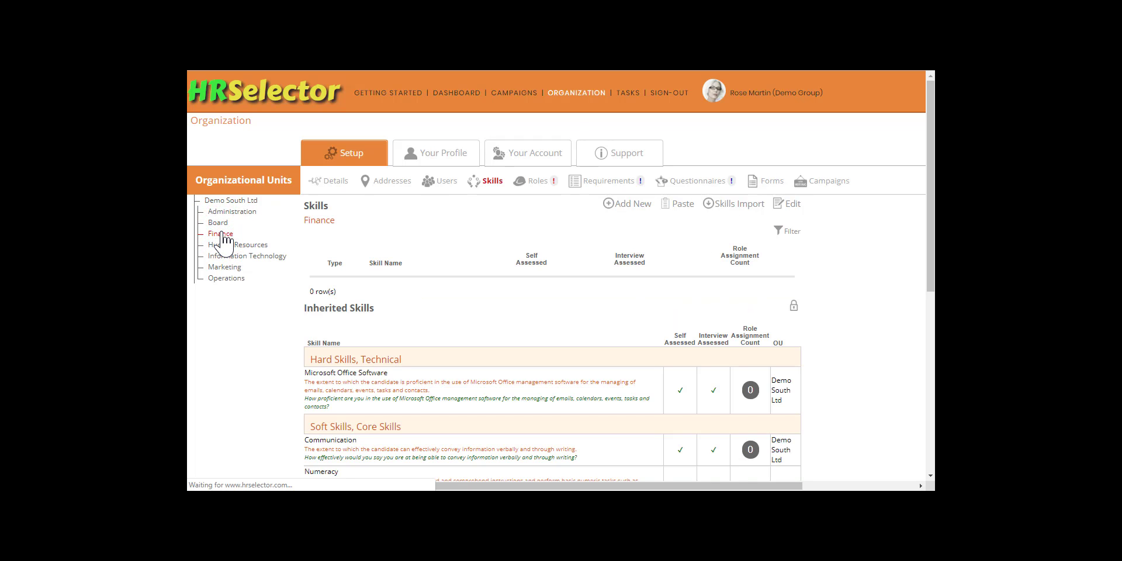
click(725, 204)
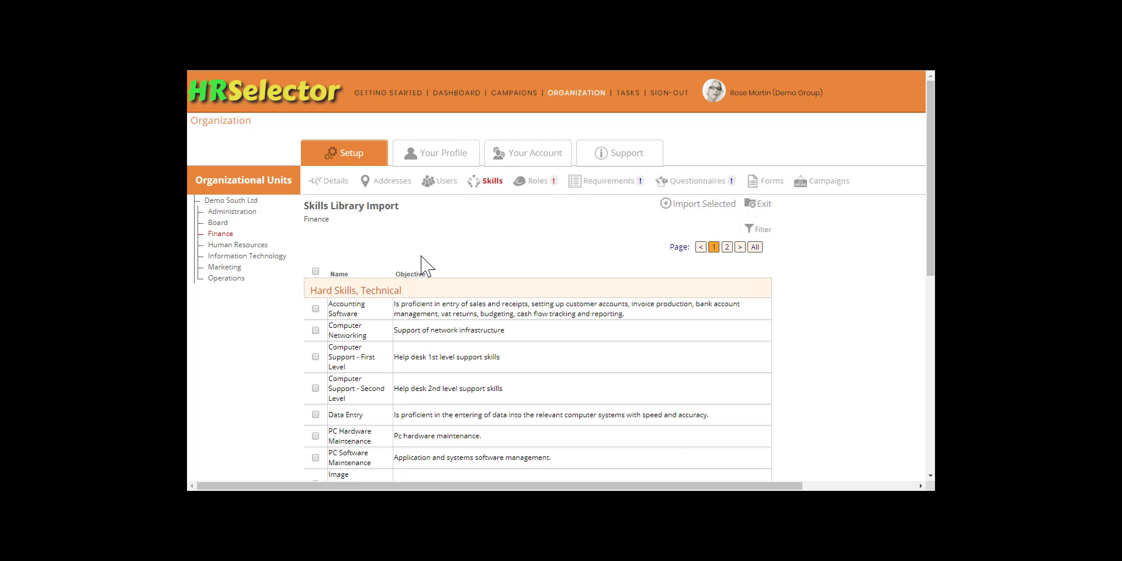
click(315, 308)
click(316, 415)
click(701, 204)
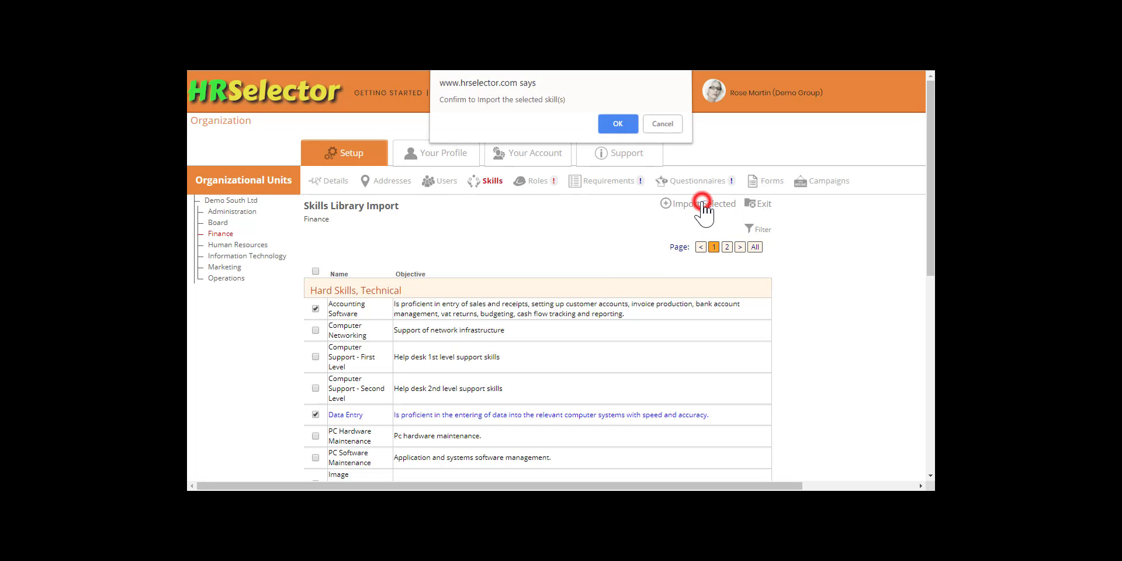
click(617, 126)
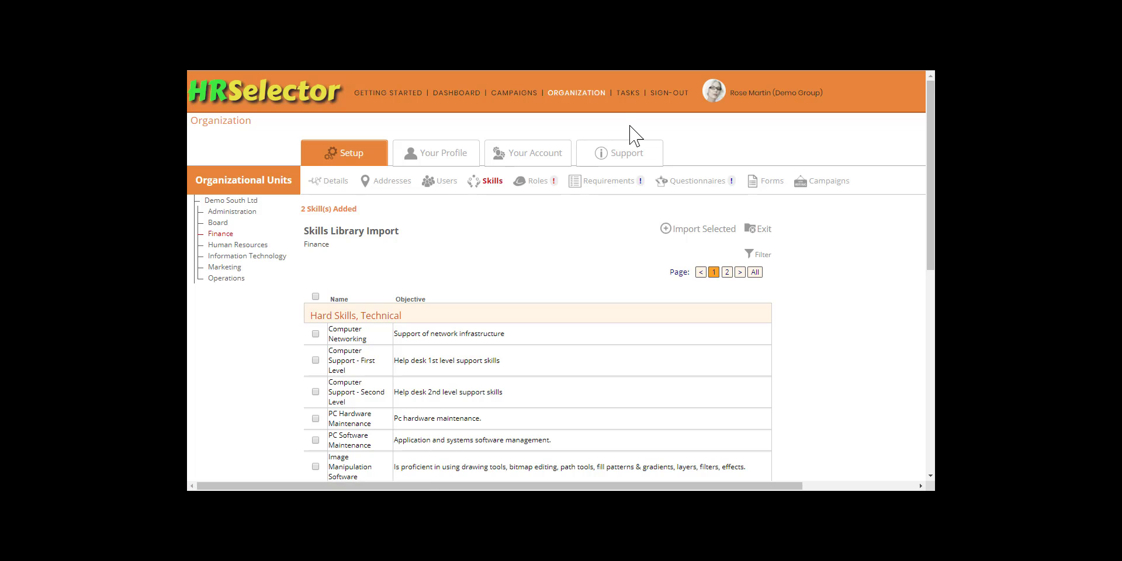
click(766, 230)
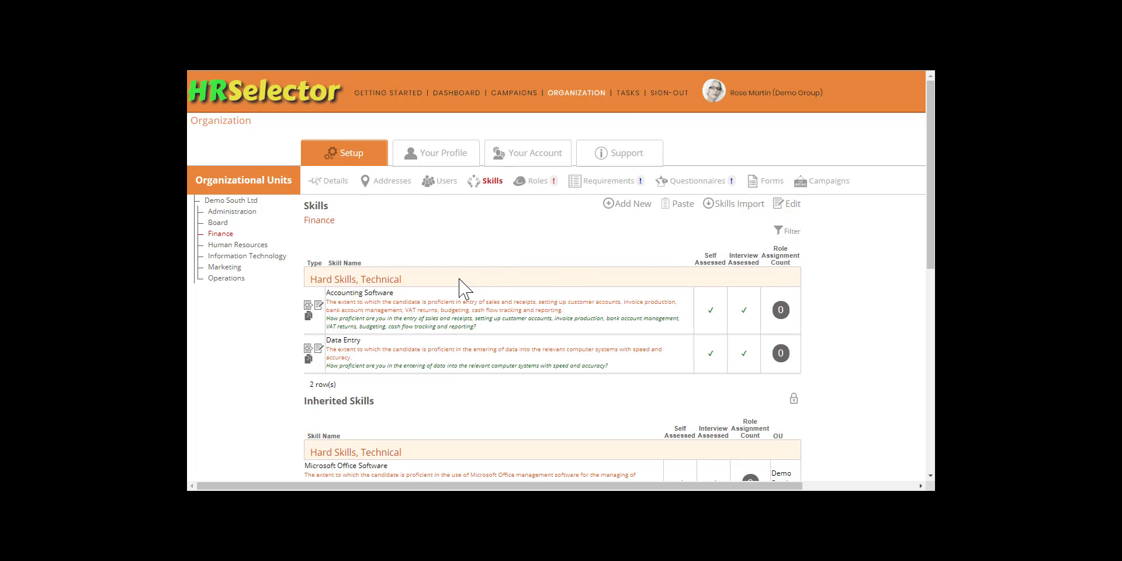
- Rename Finance's Accounting Software skill as "Sage Accounting Software" and insert "using Sage Accounting software for" before "entry of sales" in its description
click(318, 304)
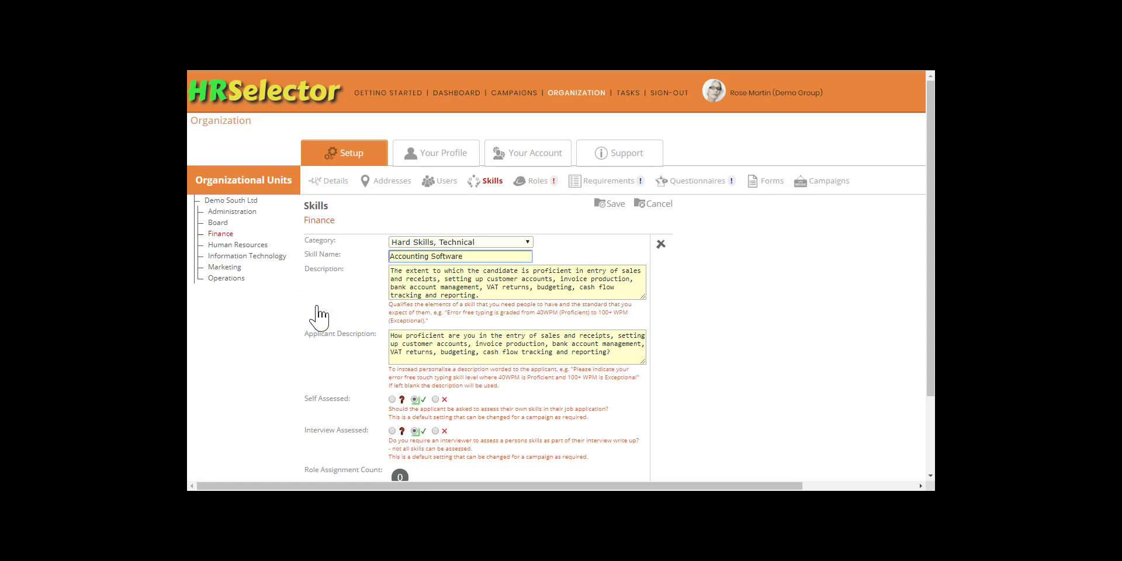
text(Sage)
click(589, 272)
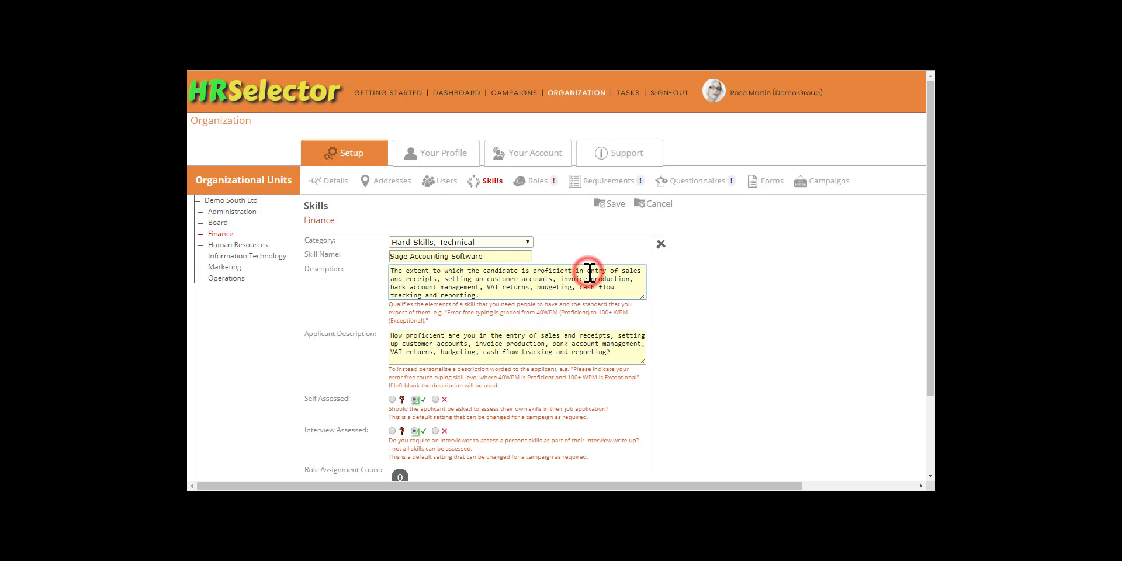
text(using Sage Account)
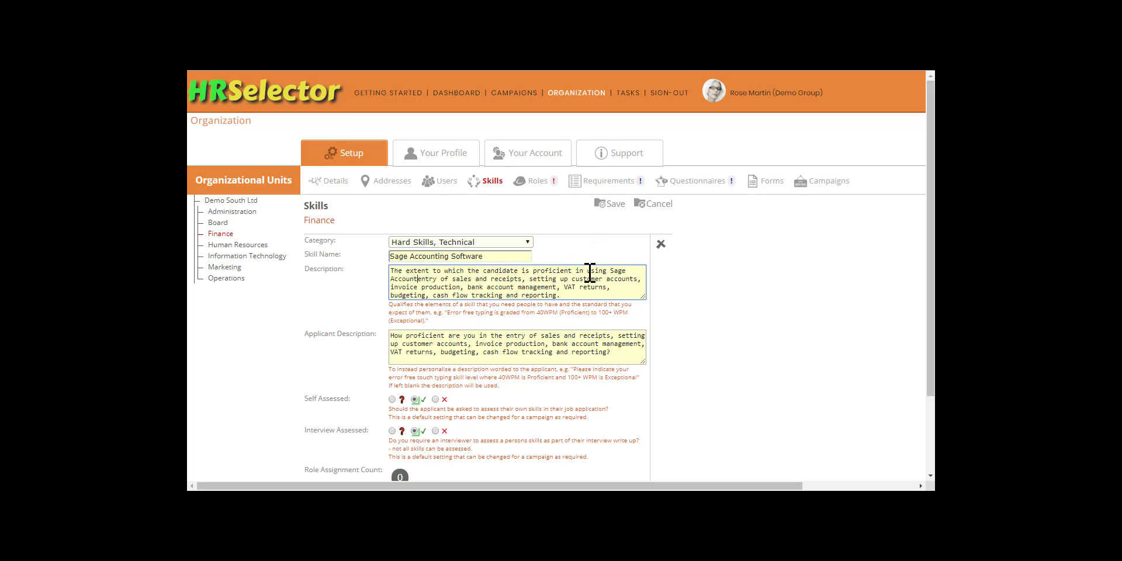
text(ing software for)
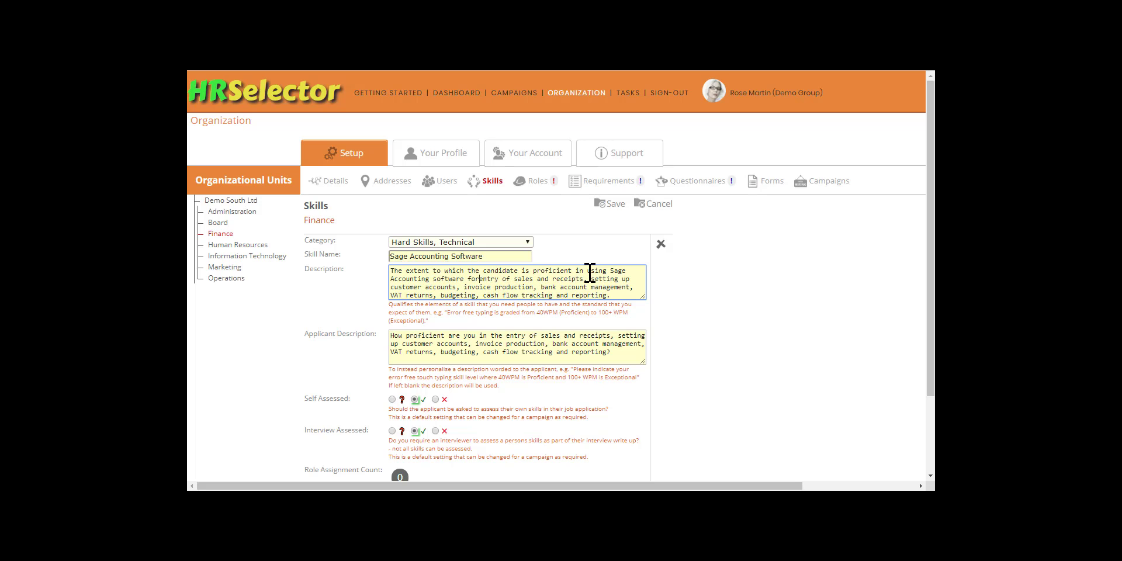
- Insert "using Sage Accounting software for" before "the entry of sales" in the skill's applicant description and save the skill
click(493, 335)
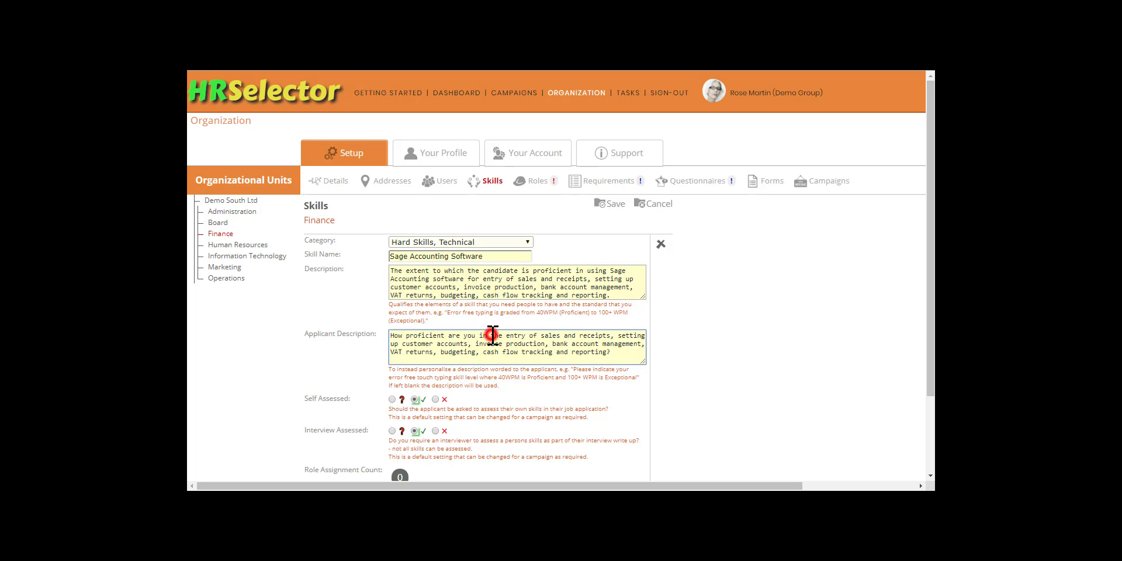
text(using Sa)
text(ge Account)
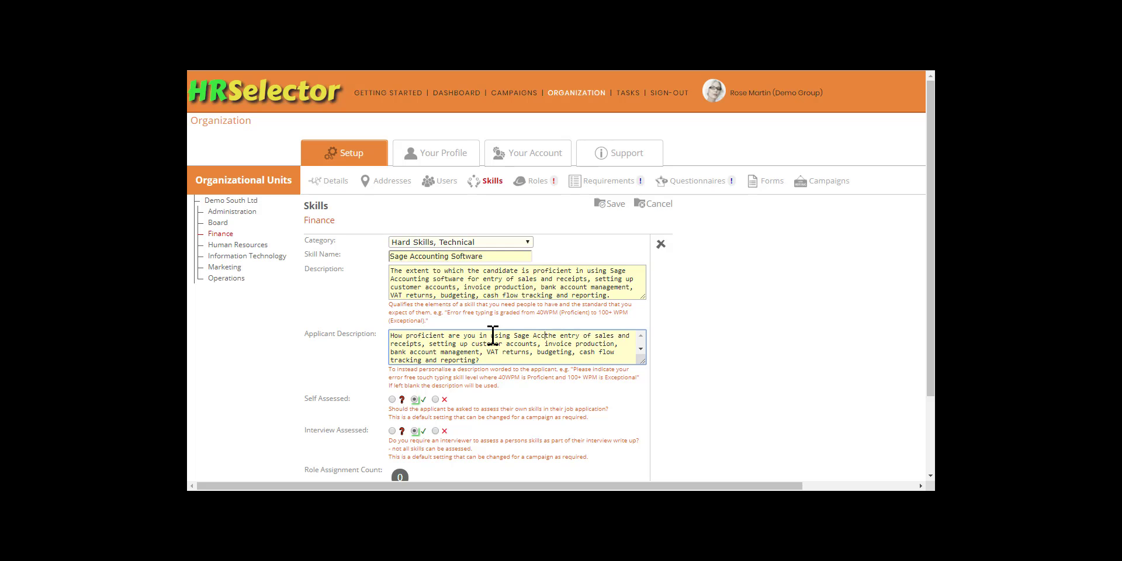
text(ing software)
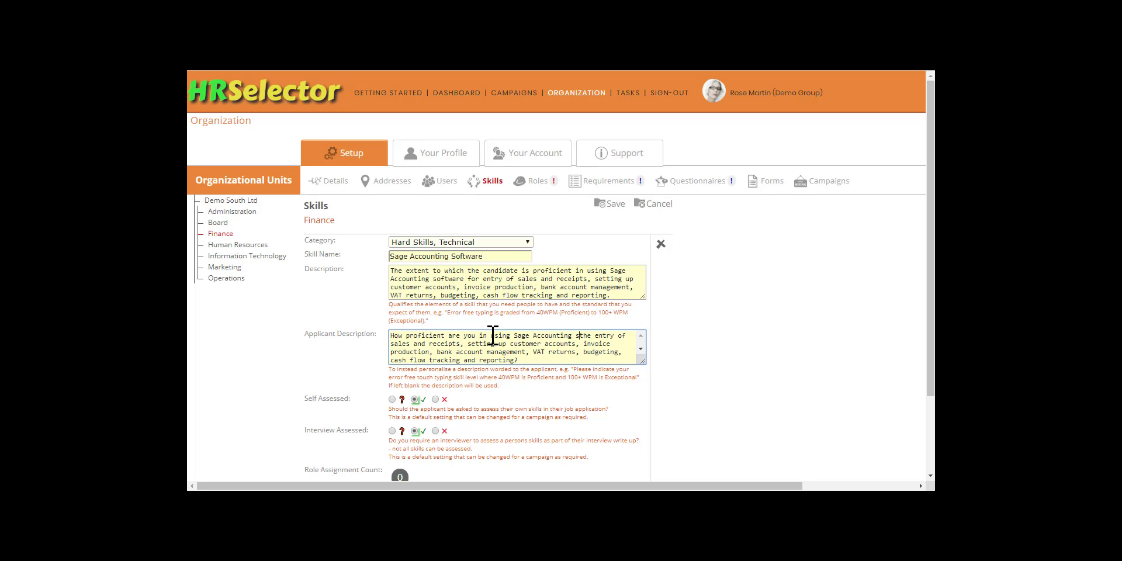
text( f)
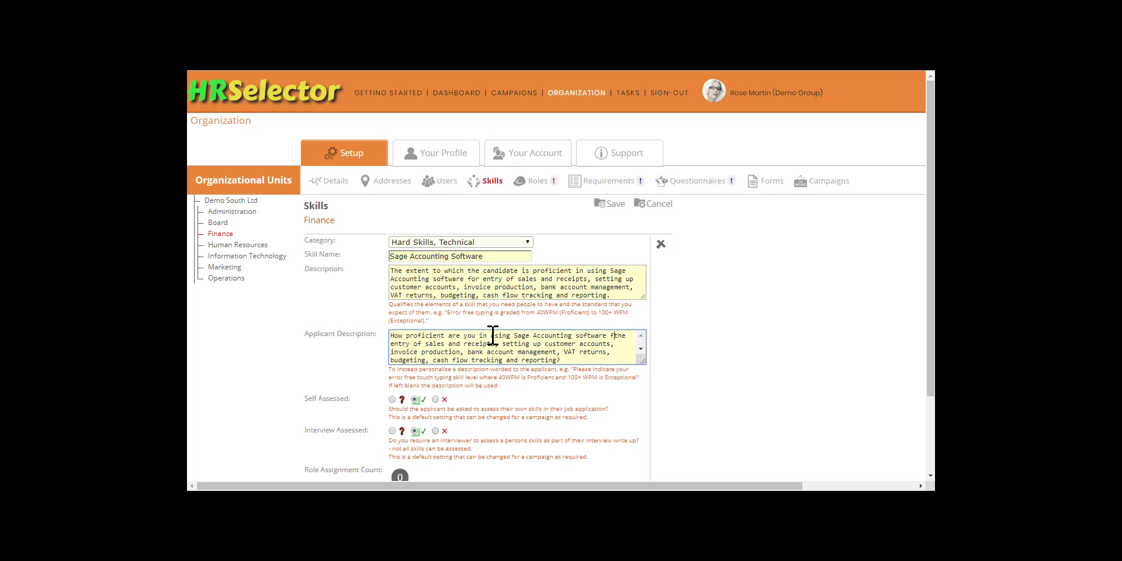
text(or)
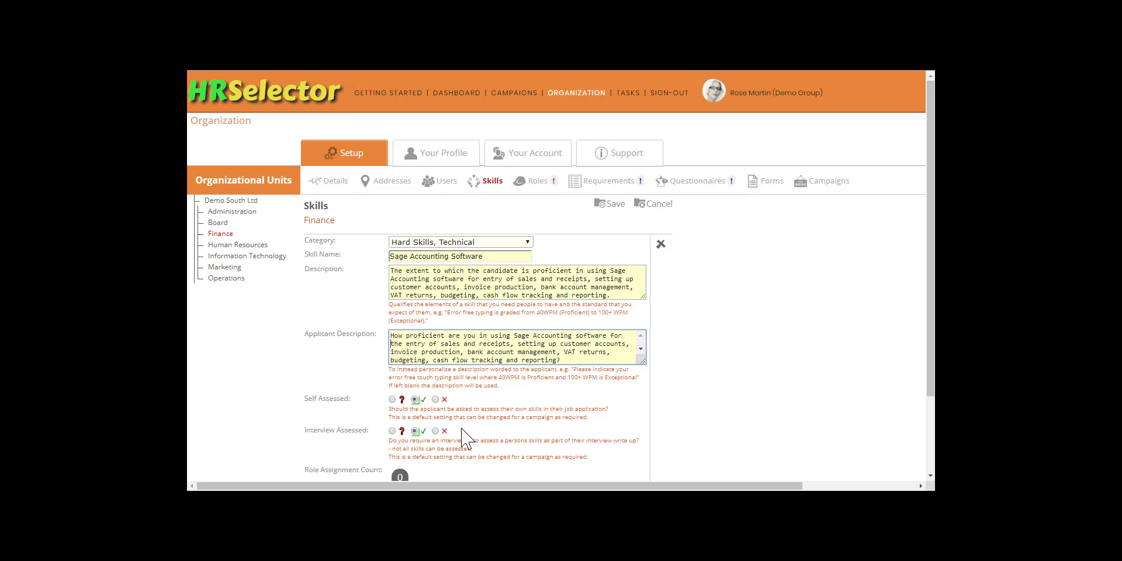
click(611, 204)
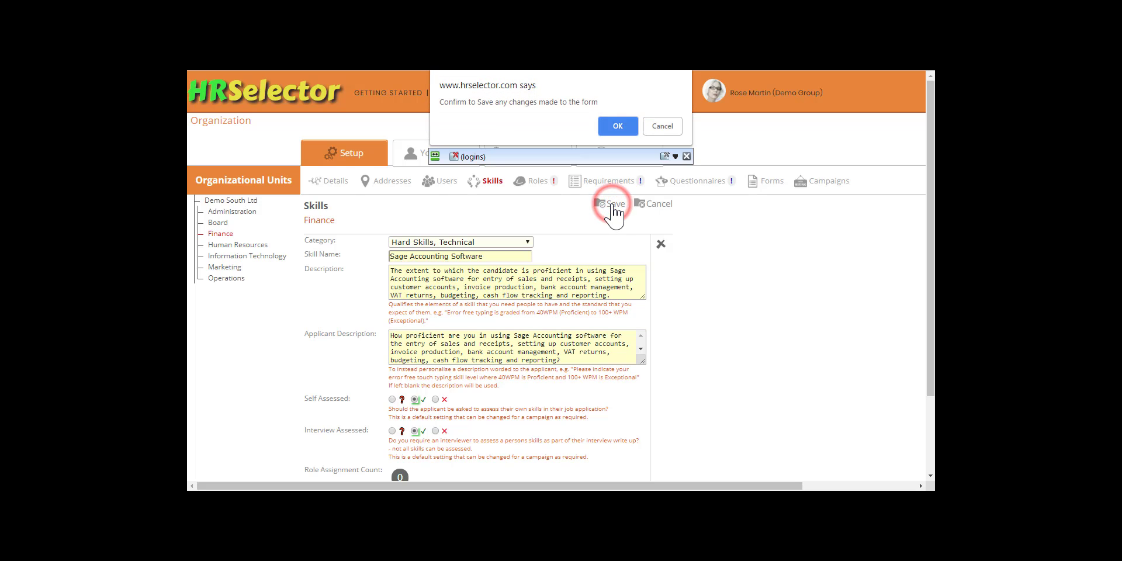
click(629, 125)
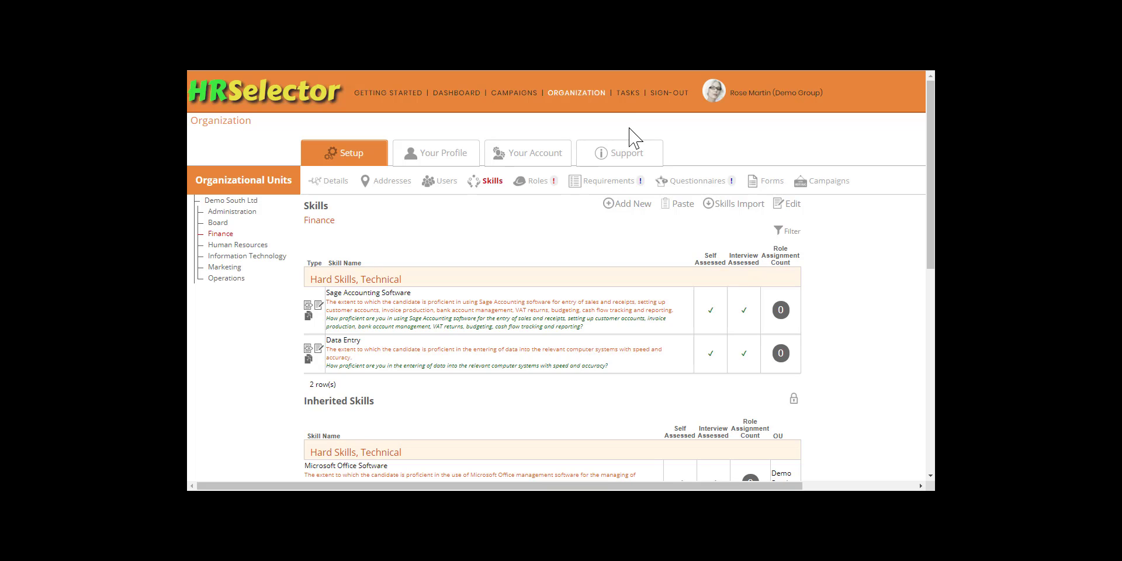
- Add a new Finance skill in the category "Hard Skills, Technical" and name it "IRIS Payroll Professional"
click(630, 204)
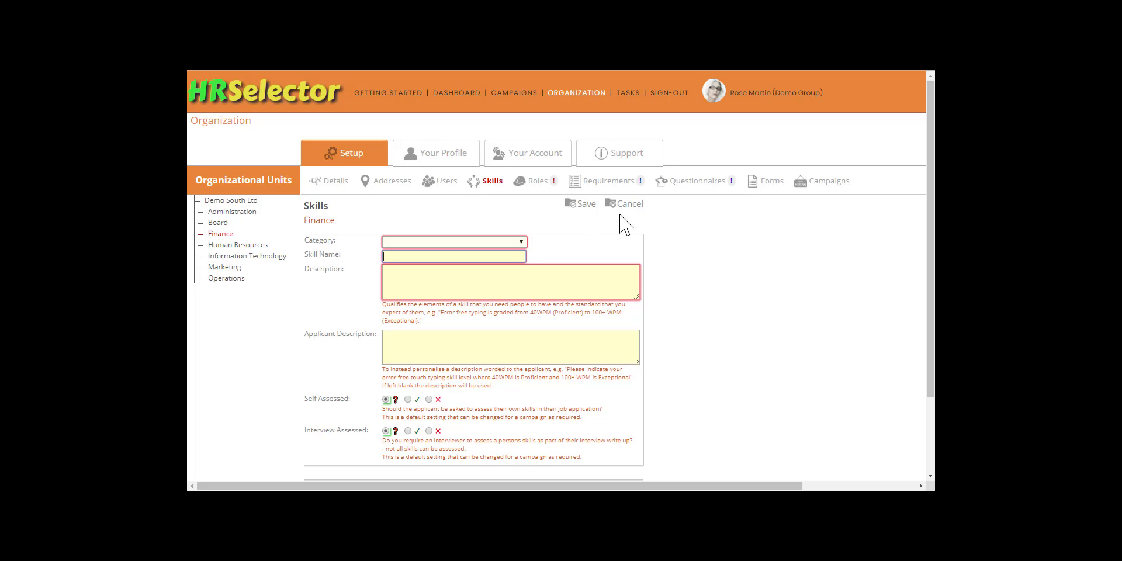
click(520, 241)
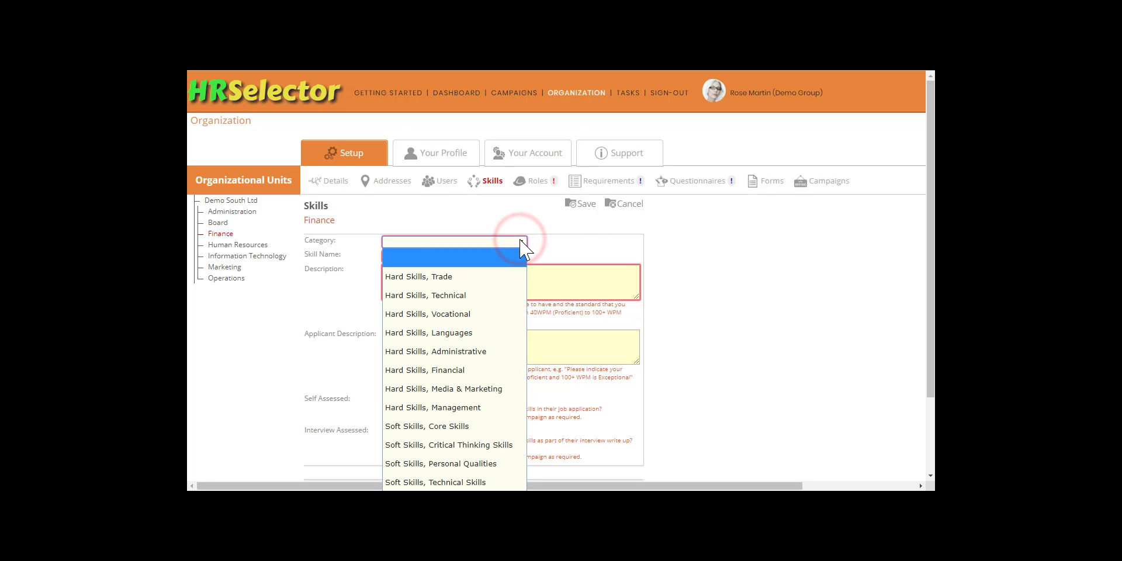
click(498, 295)
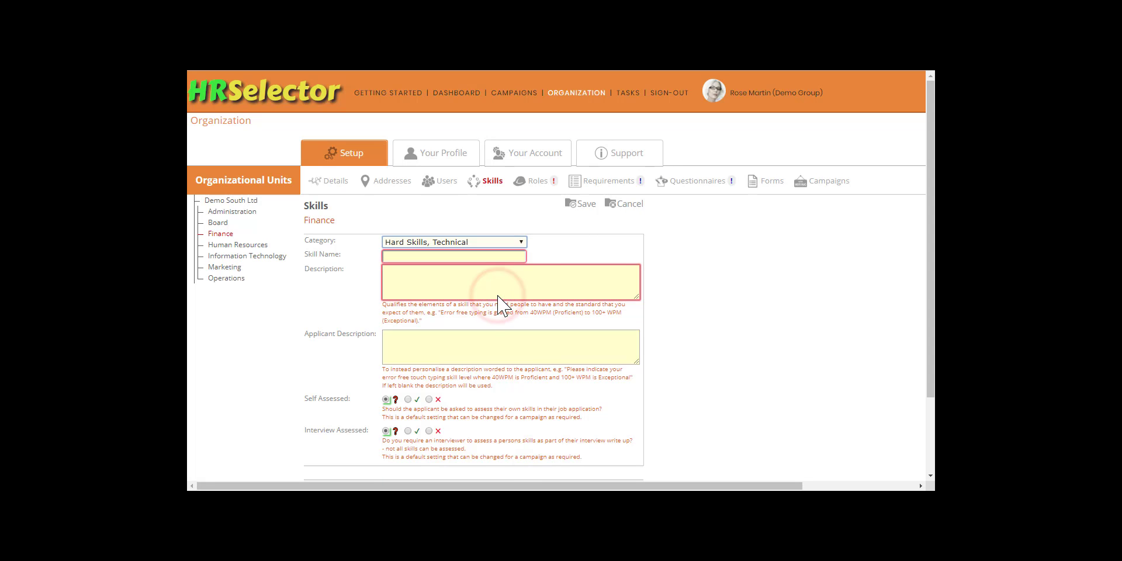
key(Tab)
text(IRIS)
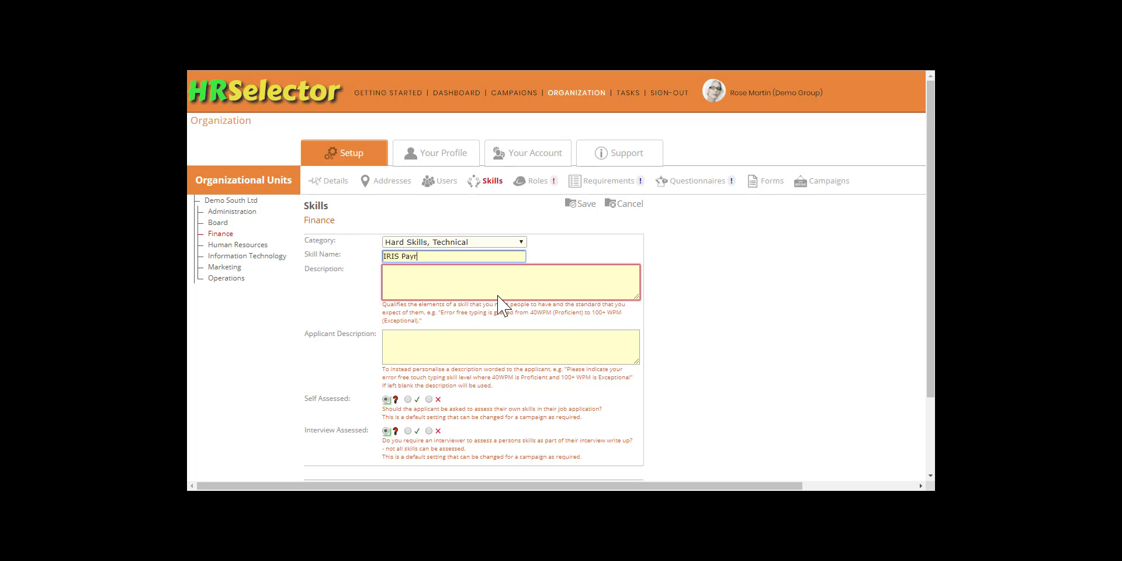
text( Payroll Professional)
- Enter the skill's description "The extent to which the applicant is familiar with the IRIS Payroll Professional application."
key(Tab)
text(The extent to which the )
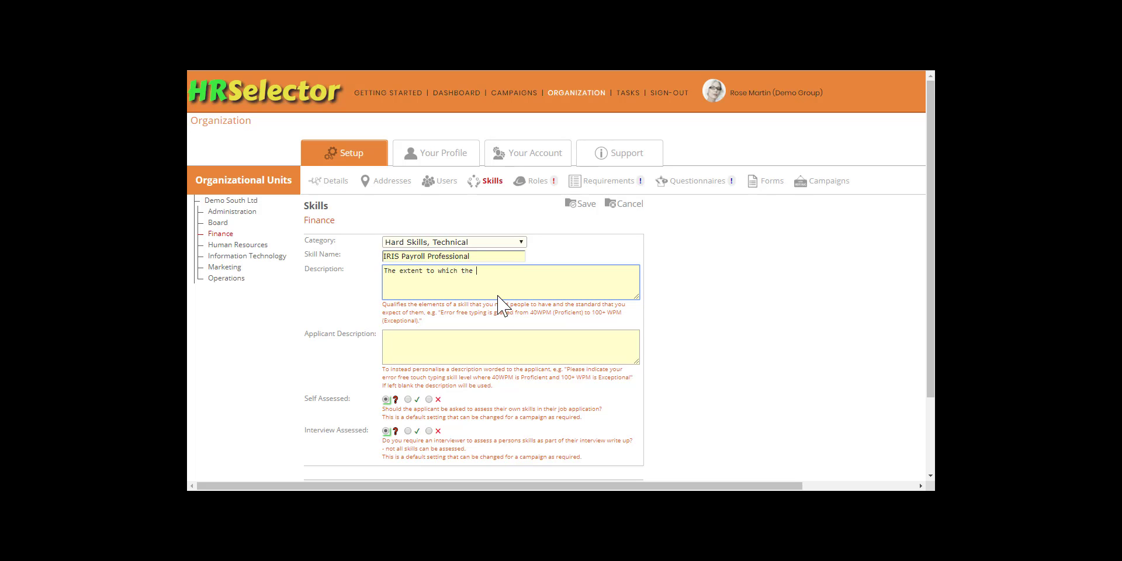
text(applicant is familiar with the IRIS Payroll Professional application.)
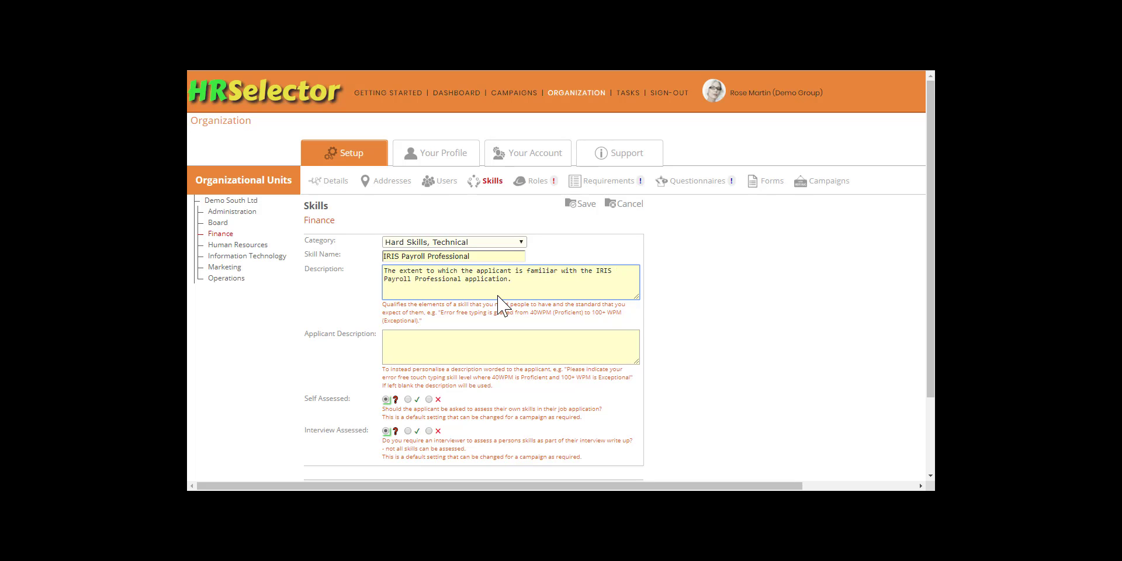
- Set the applicant description to "How would you rate your understanding of, and your ability to use, the IRIS Payroll Professional software?"
key(Tab)
text(How would you rate your understanding)
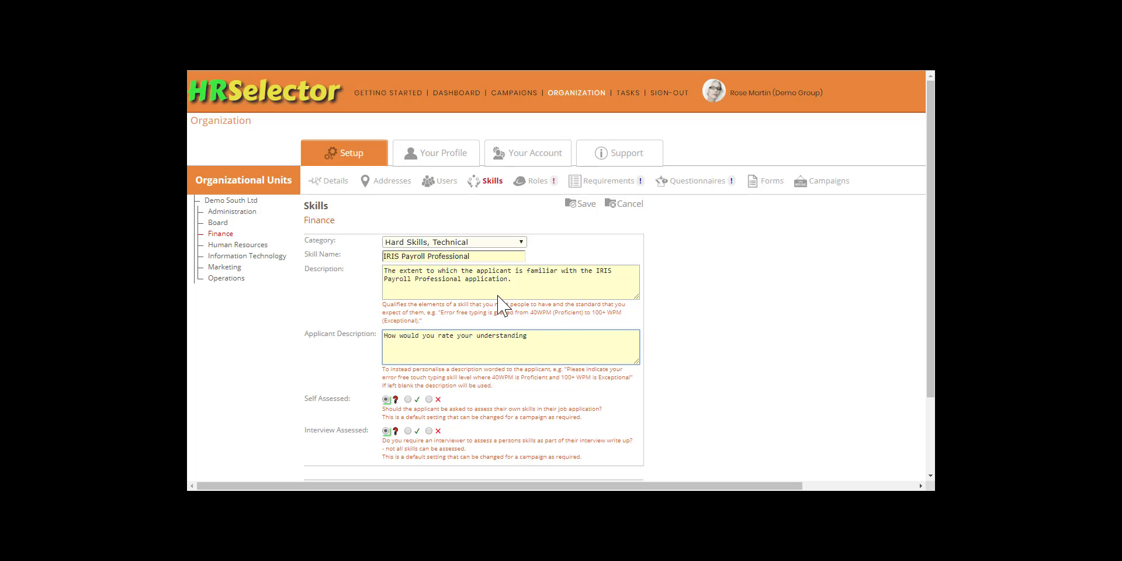
text( of, and your ability to use, the IRIS Payroll)
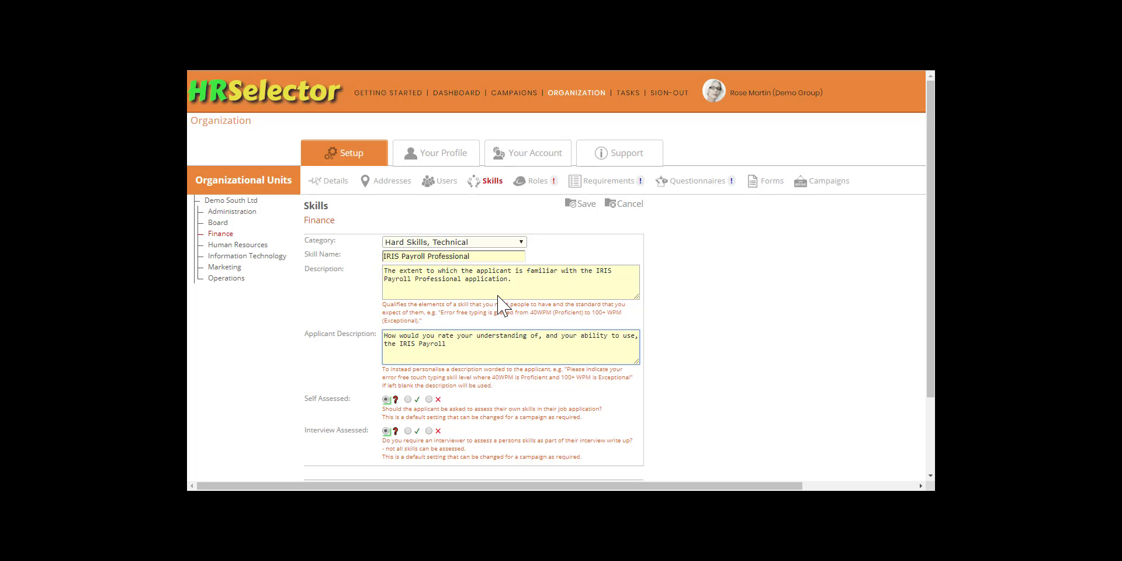
text( Professional software?)
- Set the new skill as both self assessed and interview assessed, and save it
click(409, 399)
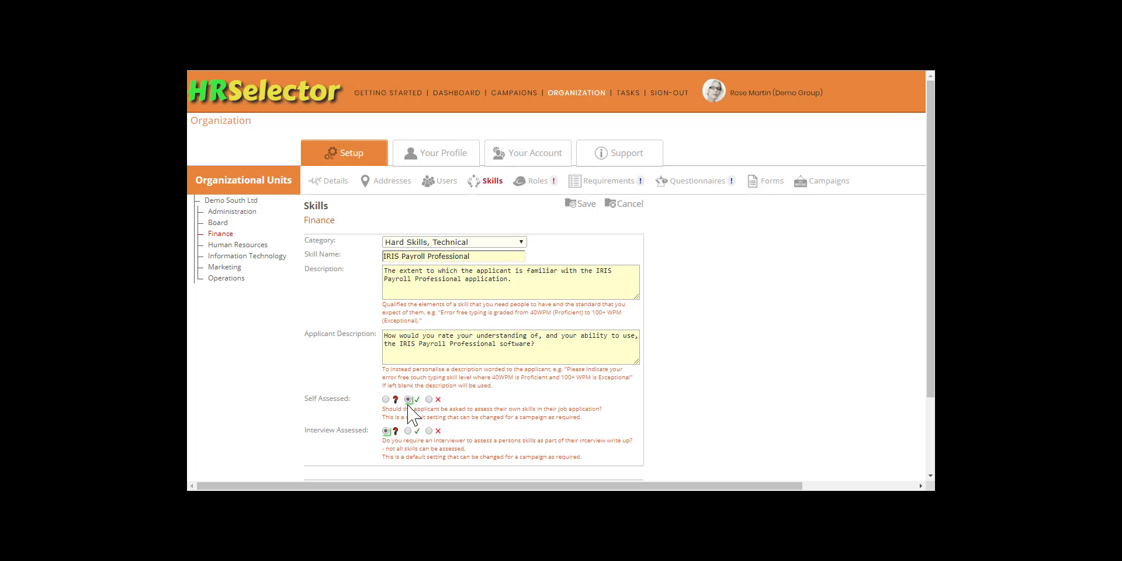
click(408, 431)
click(578, 206)
click(611, 127)
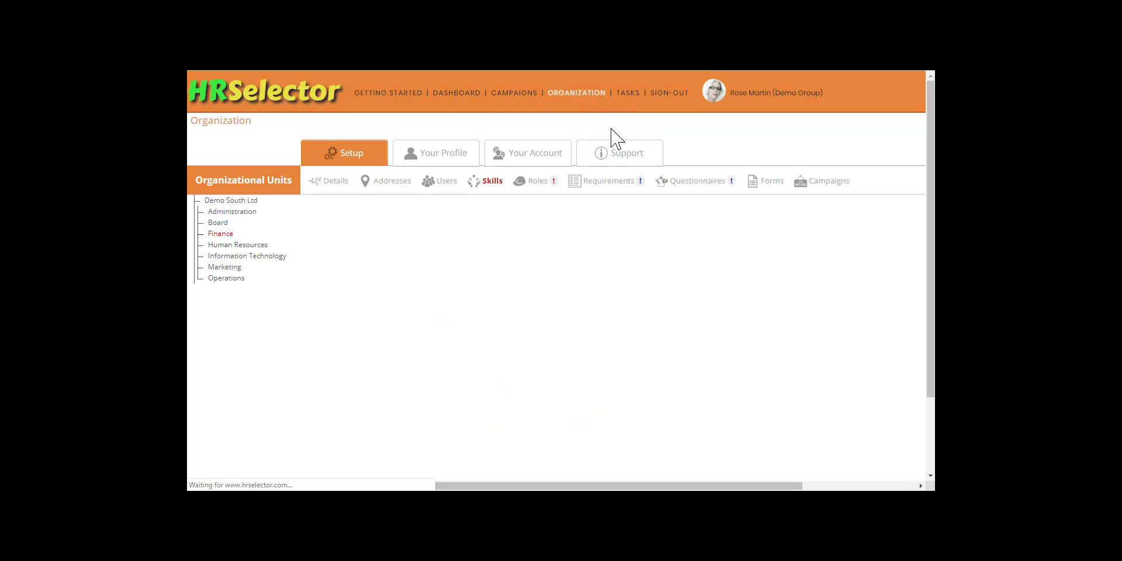
- Review the skills held at Demo South Ltd level and Finance's own and inherited skills
click(229, 199)
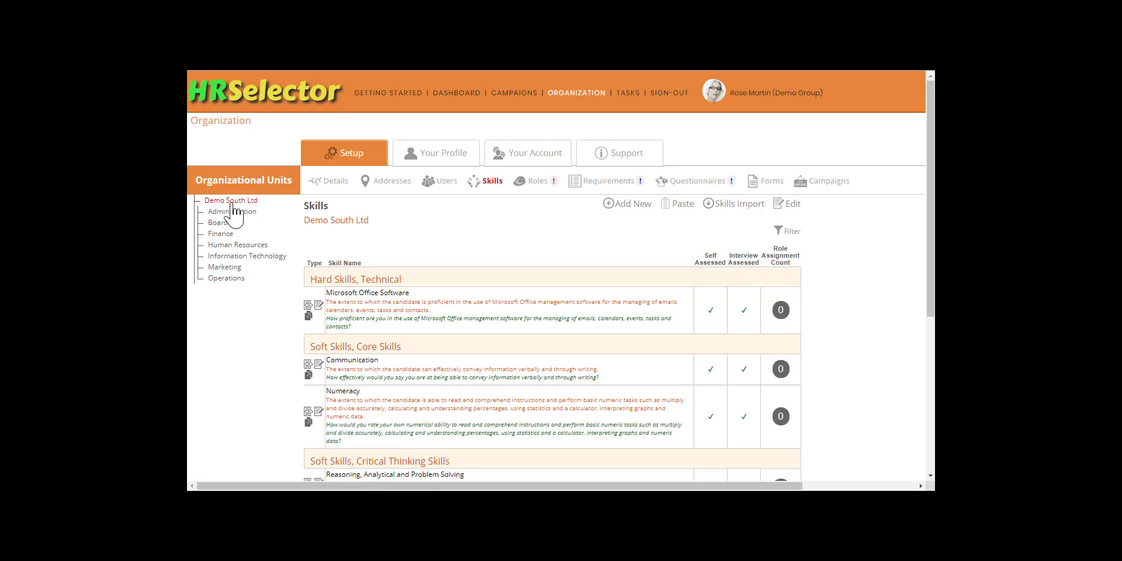
scroll(444, 253, down, 4)
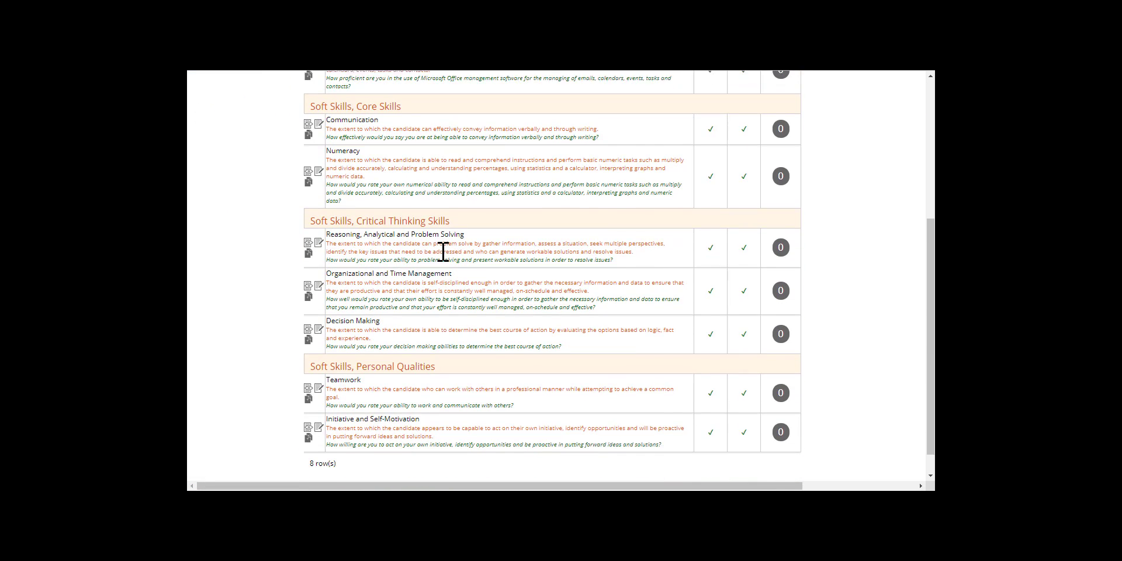
scroll(443, 252, up, 4)
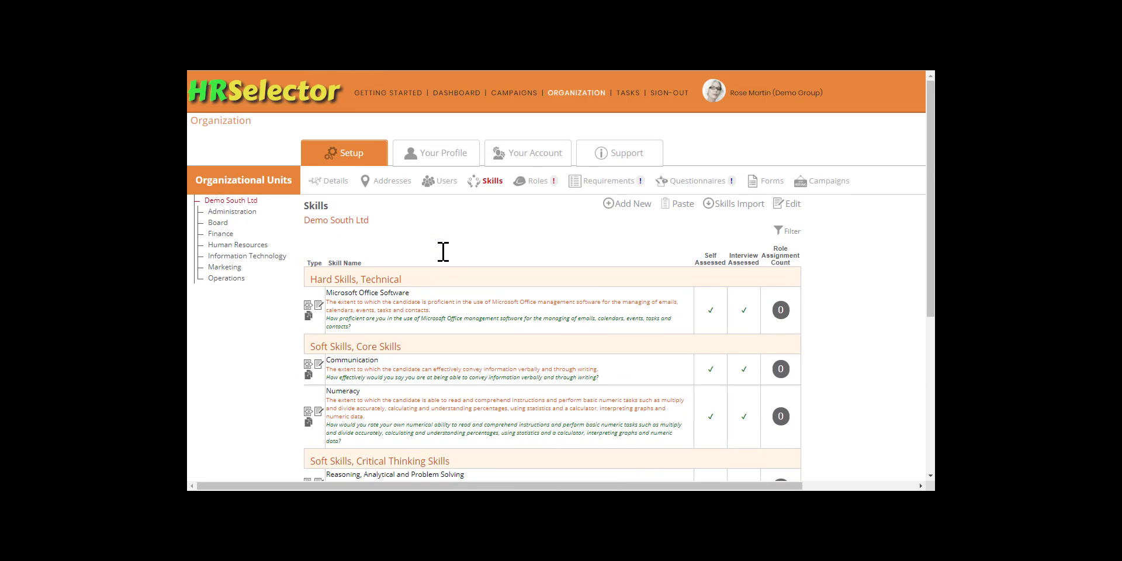
click(225, 233)
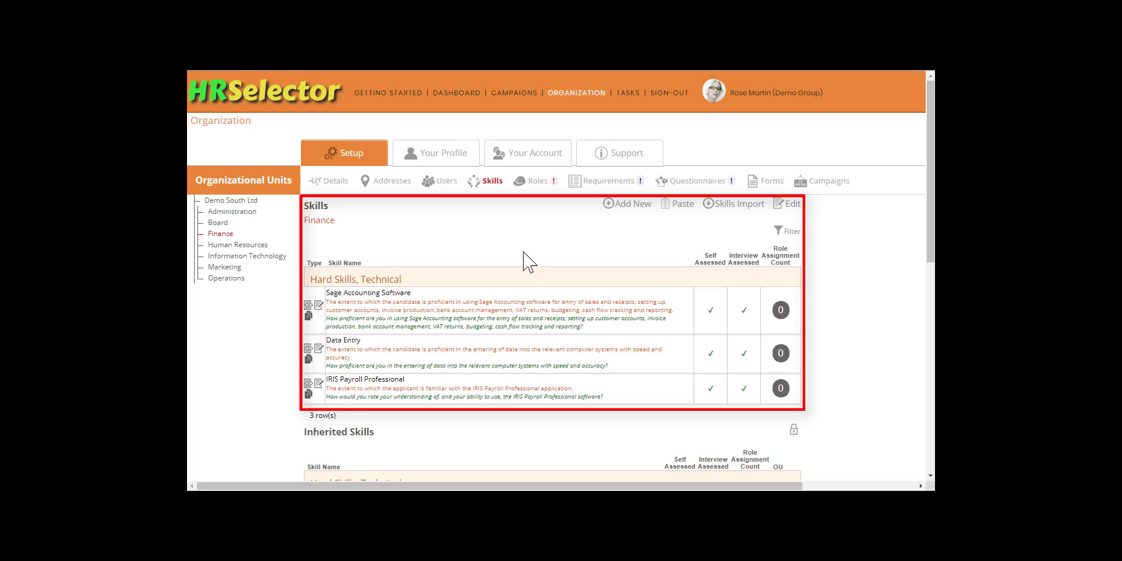
scroll(529, 261, down, 1)
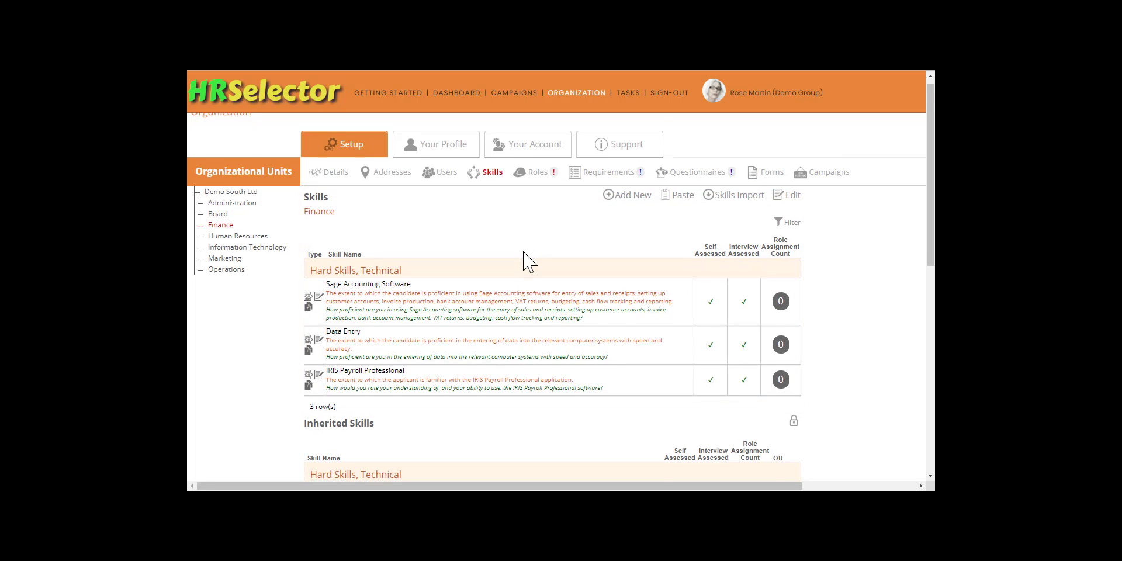
scroll(528, 261, down, 8)
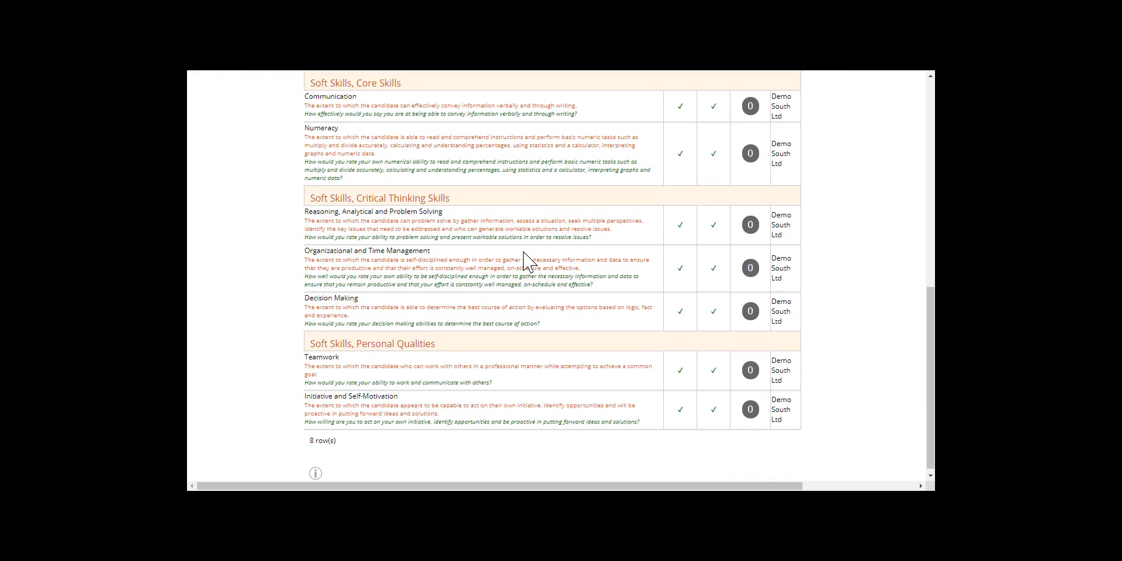
scroll(524, 258, up, 10)
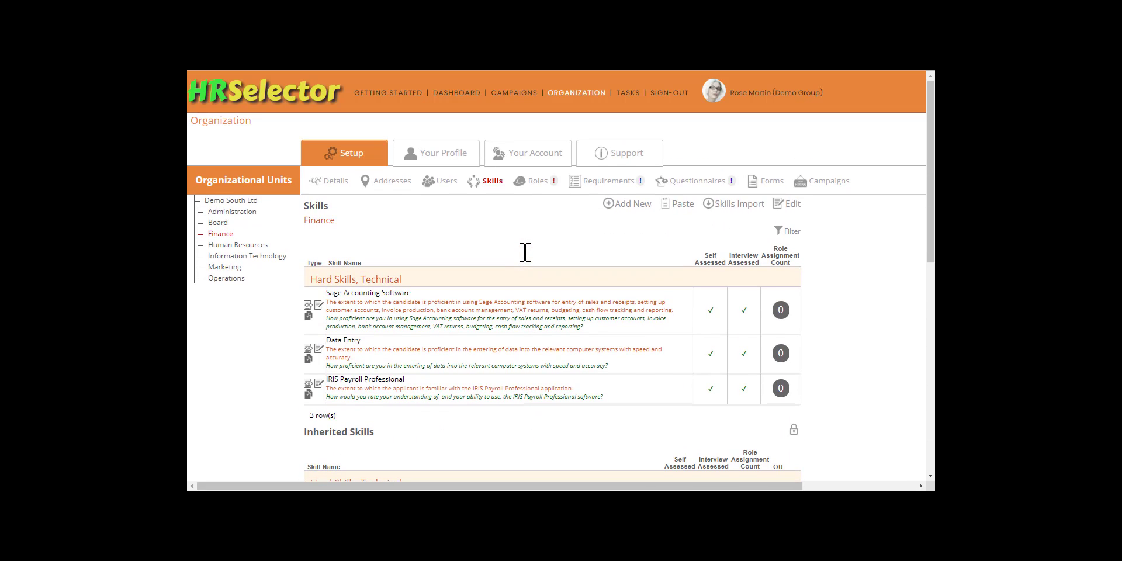